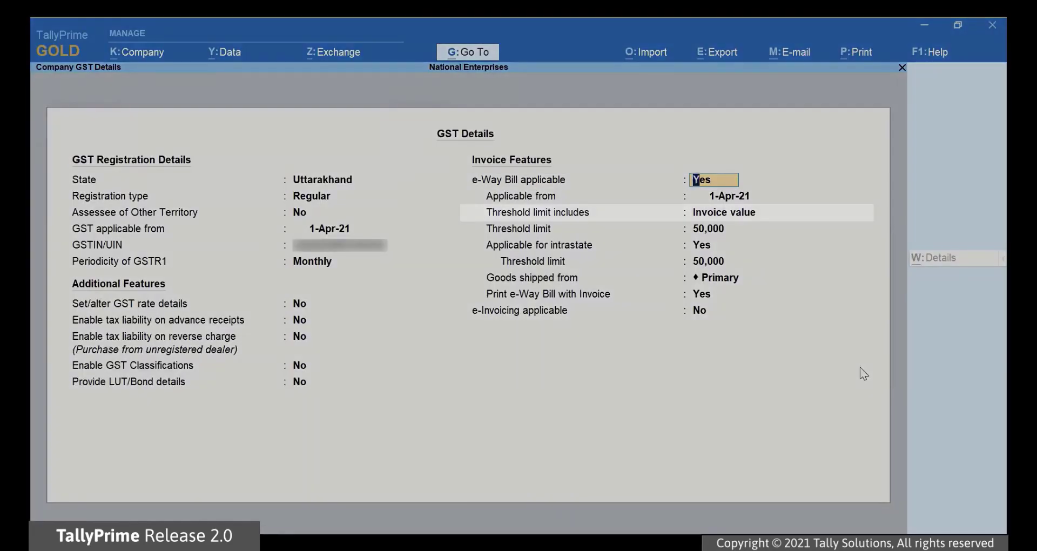
Step: Keep Invoice value as threshold basis, Primary dispatch address and e-Way Bill printing with invoices
key("Return")
key("Return")
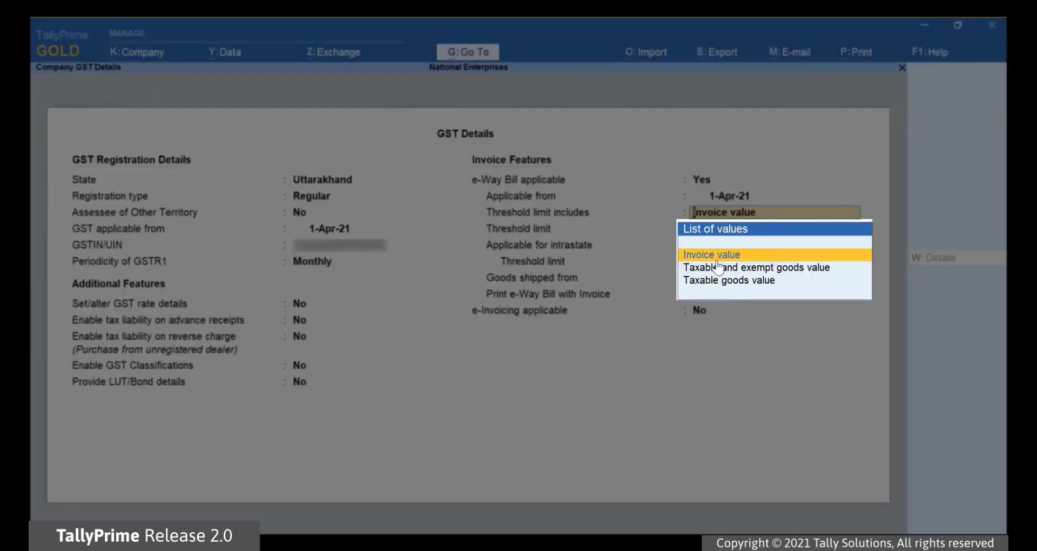
key("Down")
key("Down")
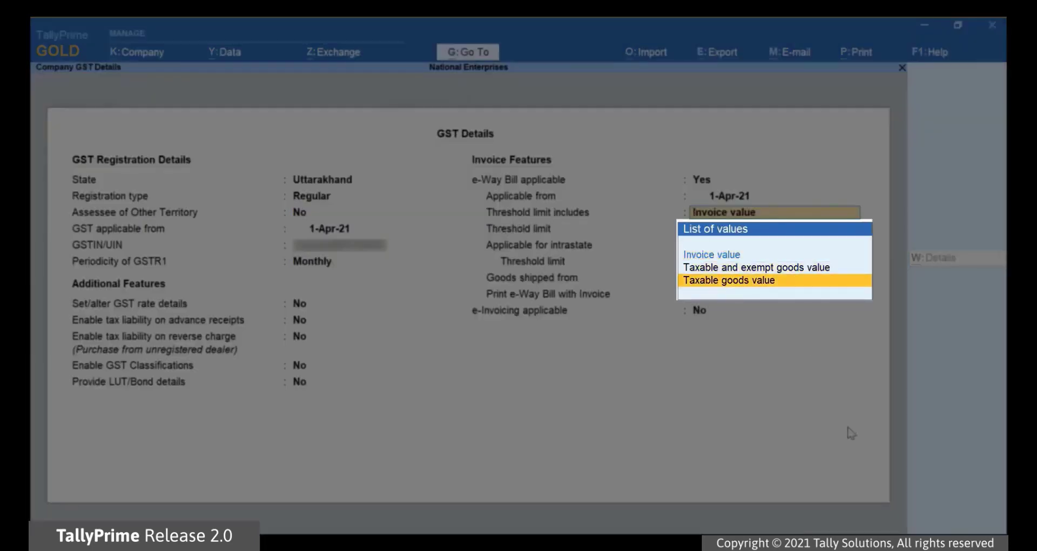
key("Up")
key("Up")
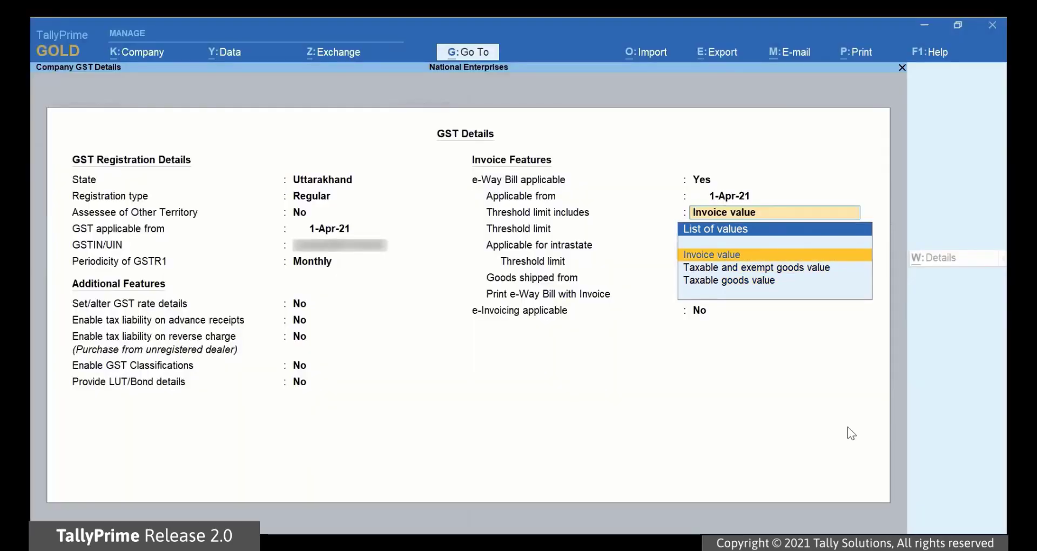
key("Return")
key("Return")
key("Return")
key("Return")
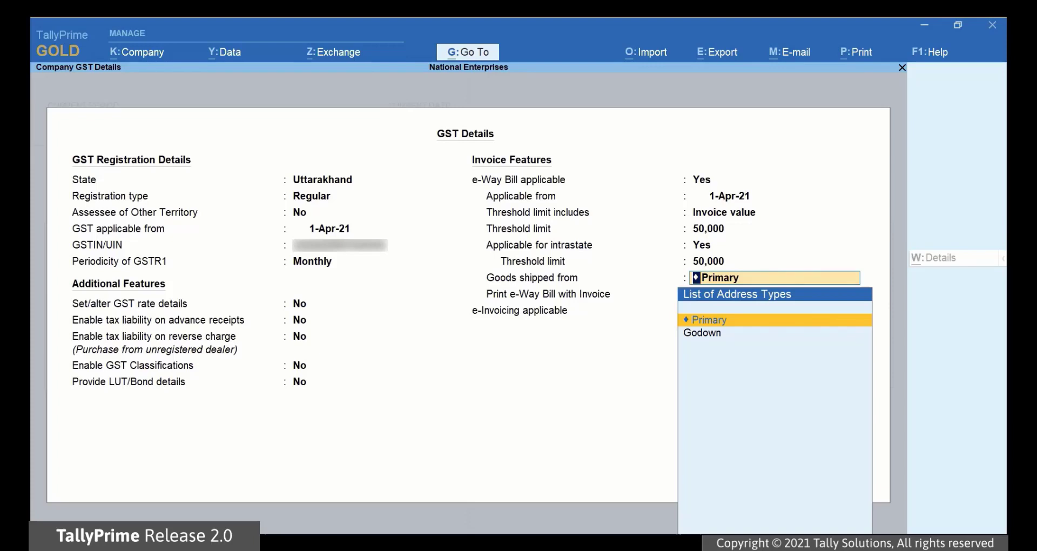
key("Return")
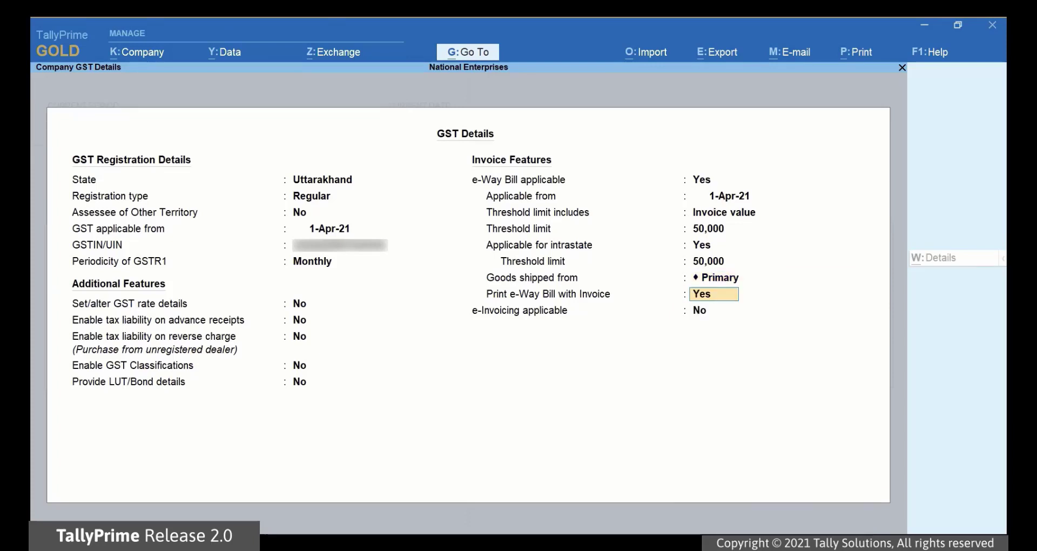
key("Return")
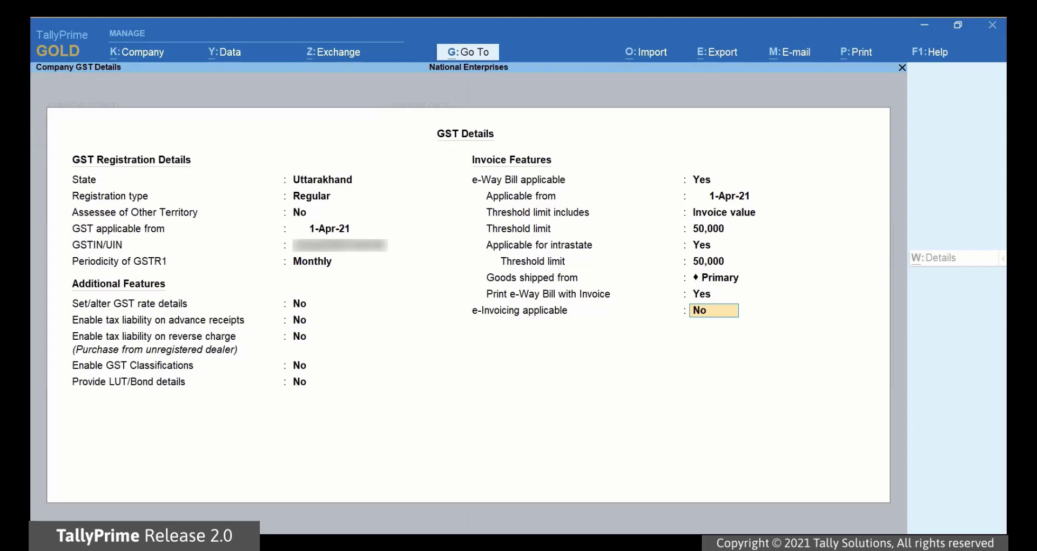
Step: Save the GST details and then the company features alteration
key("ctrl")
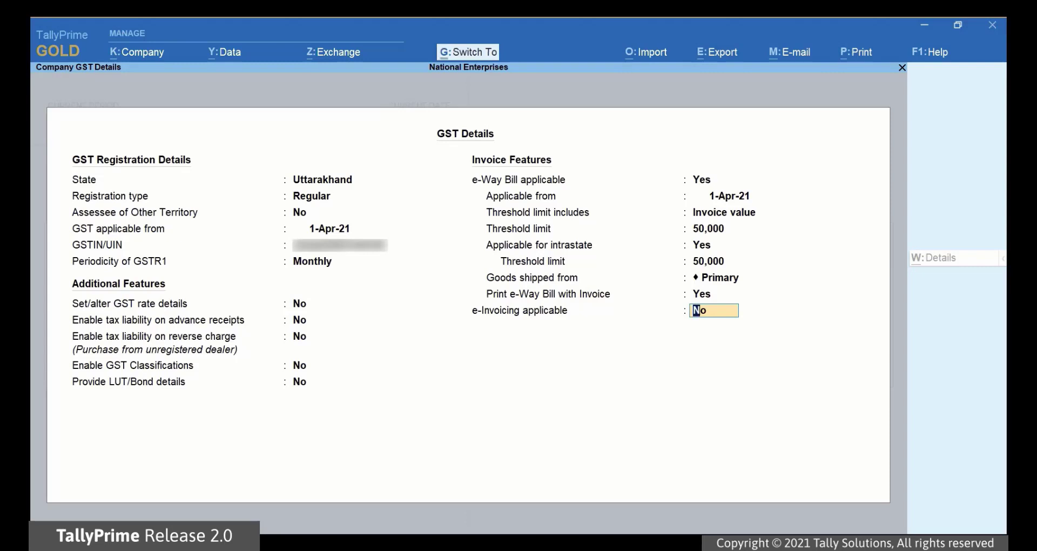
key("ctrl+a")
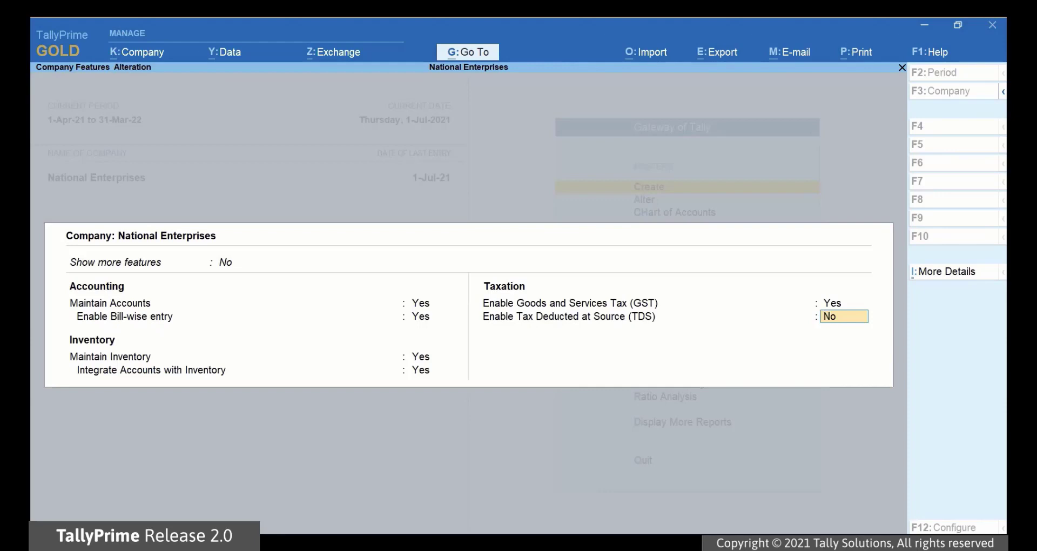
key("ctrl")
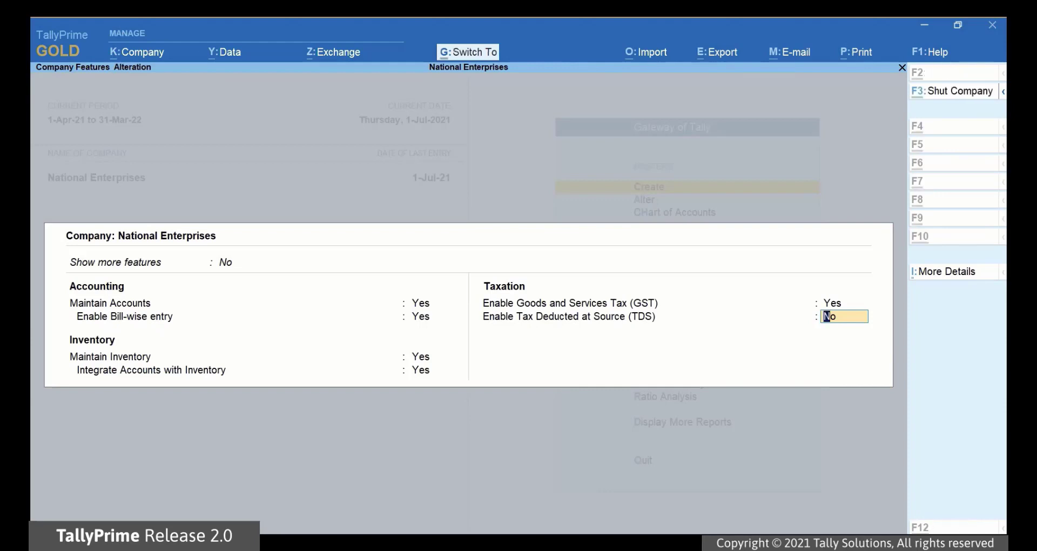
key("ctrl+a")
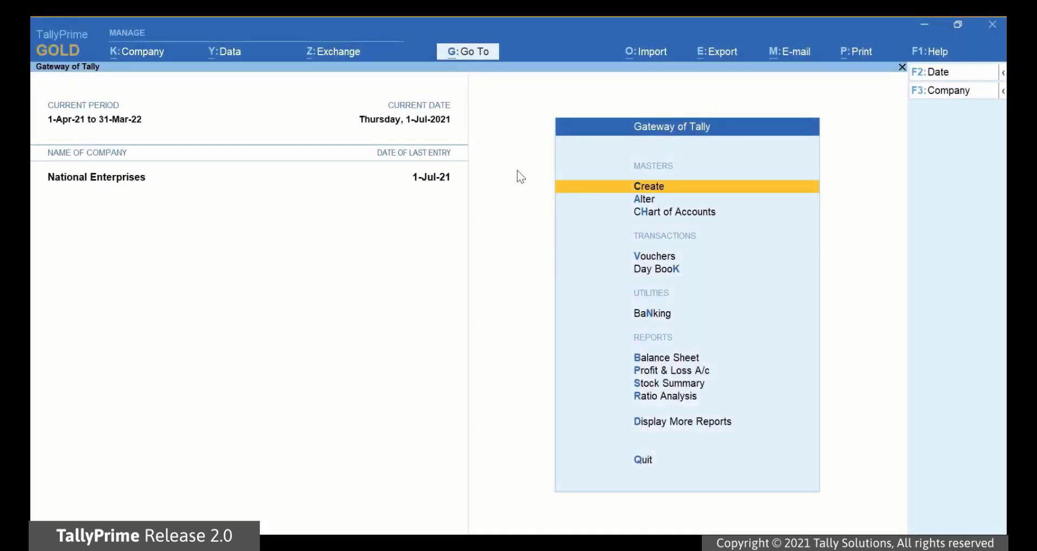
Step: Create a new Sales voucher in Item Invoice mode
left_click(466, 51)
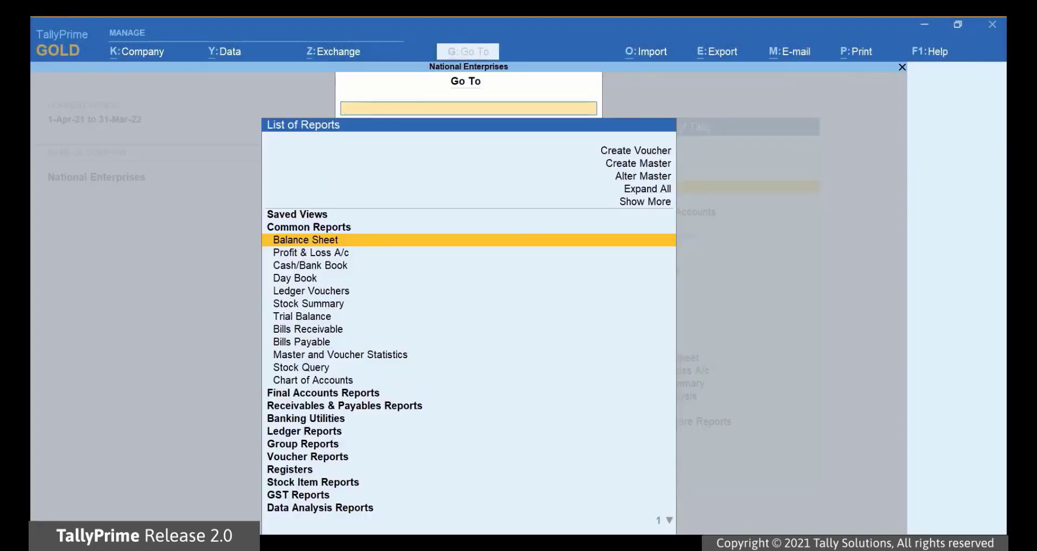
key("Up")
key("Up")
key("Up")
key("Up")
key("Up")
key("Up")
key("Up")
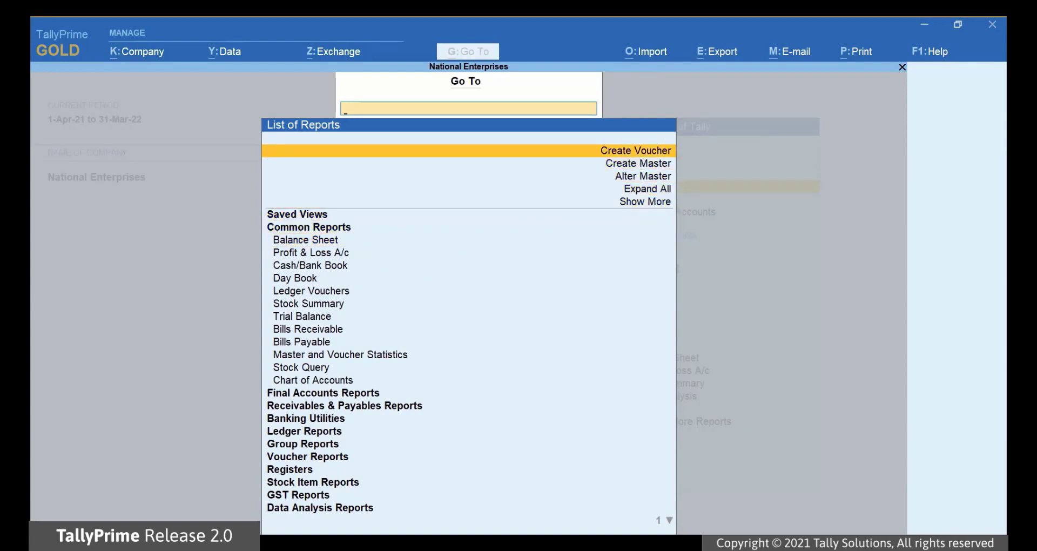
key("Return")
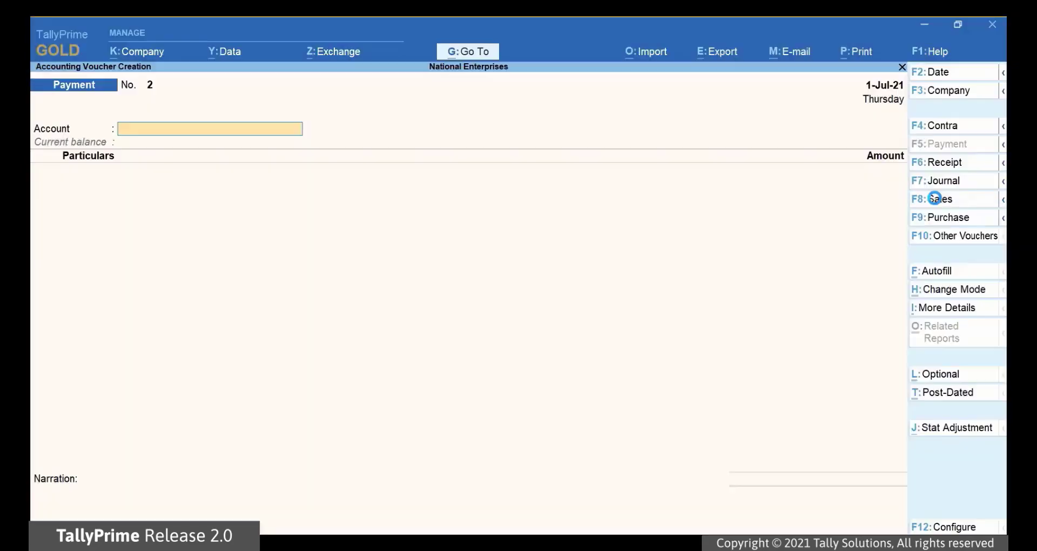
left_click(939, 199)
left_click(950, 290)
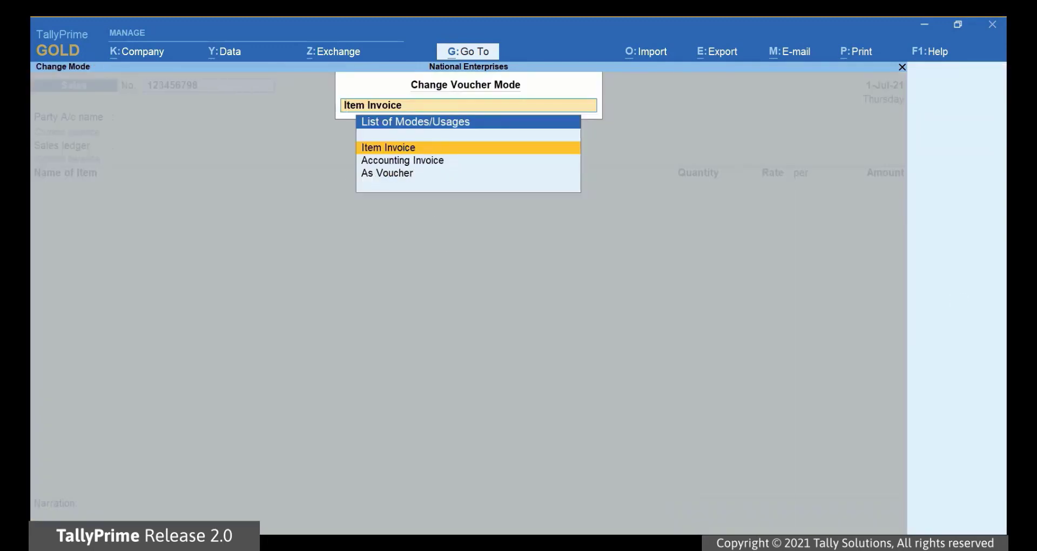
key("Return")
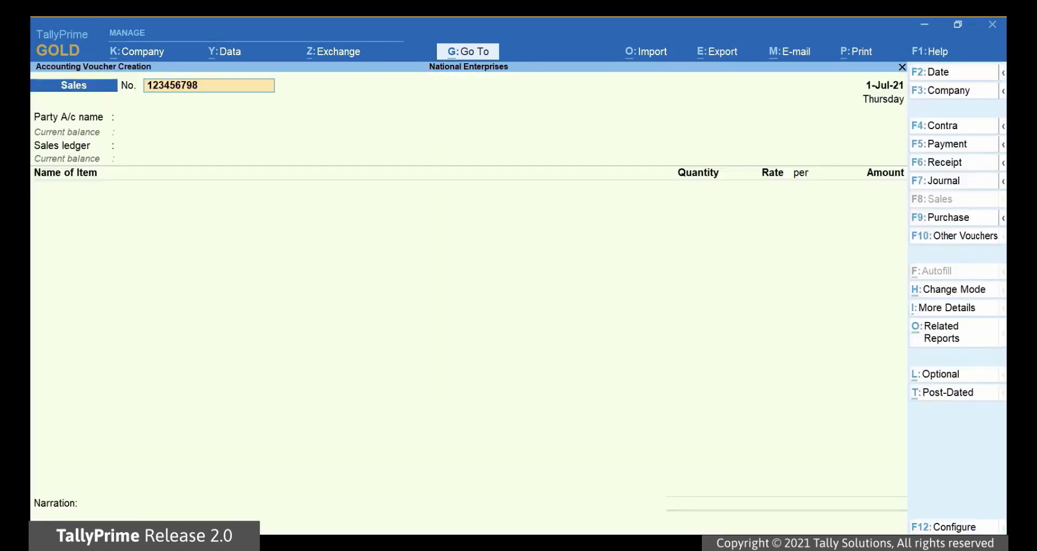
Step: Select Ganeshji Enterprises as the party account
key("Return")
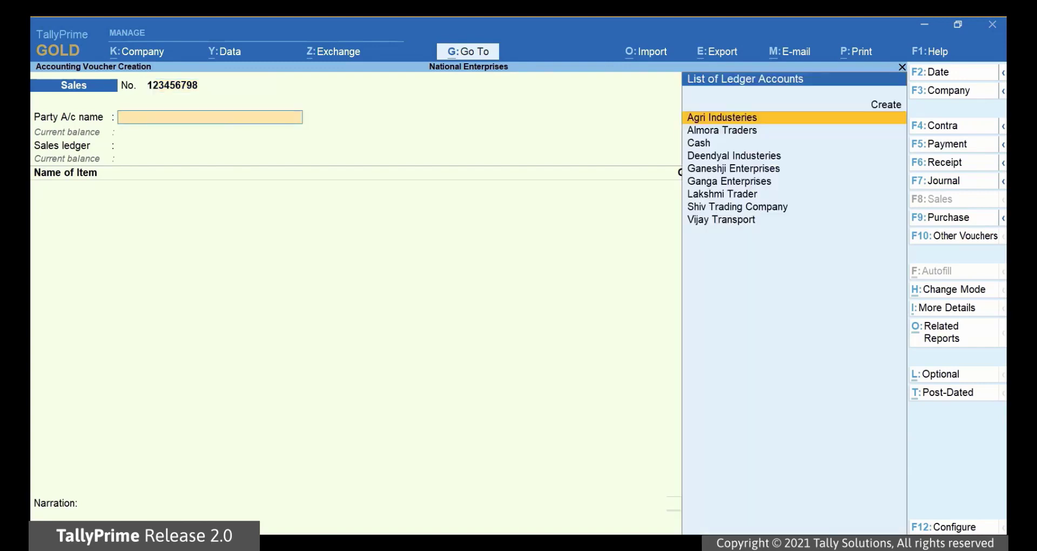
key("Down")
key("Down")
key("Down")
key("Down")
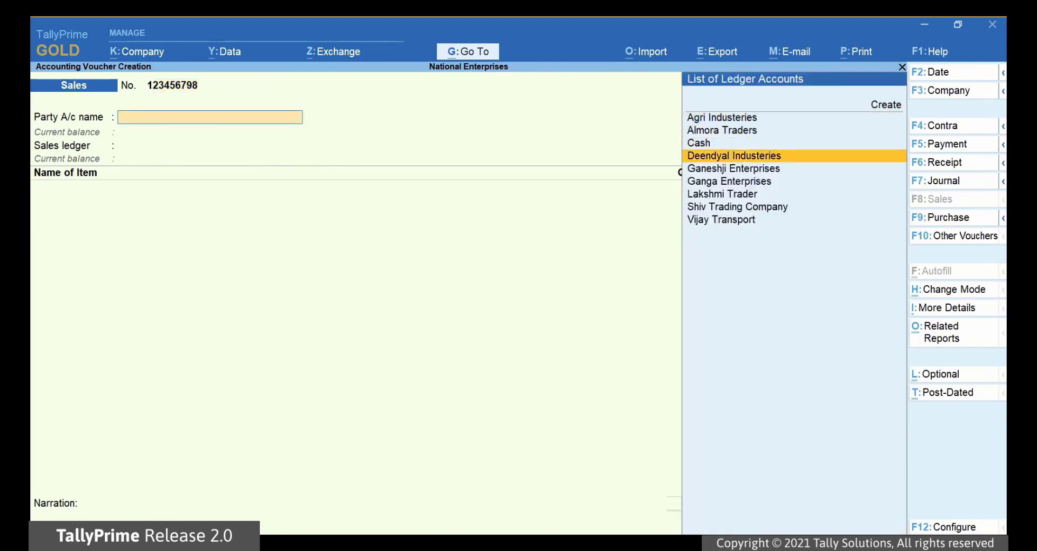
key("Return")
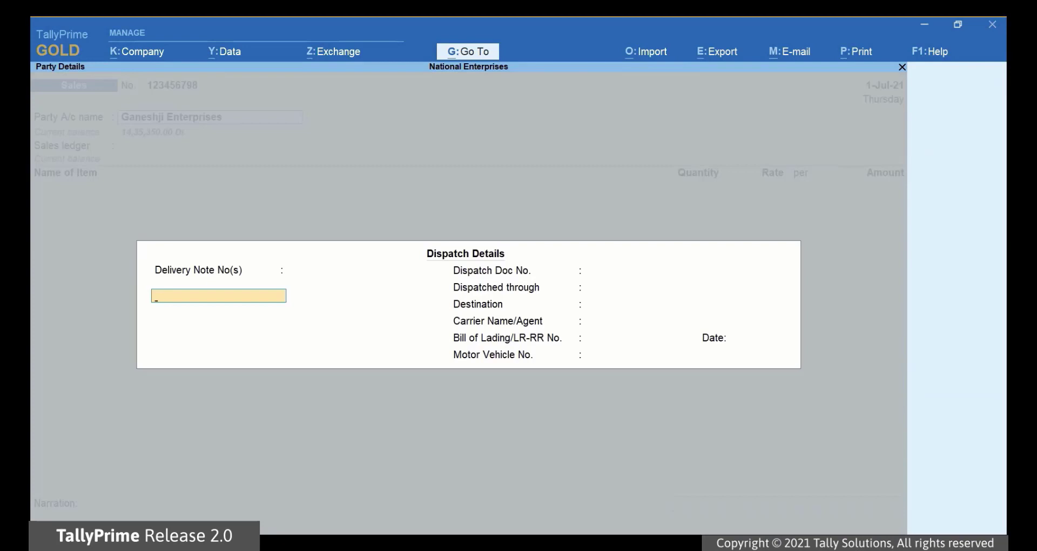
type("123")
key("Return")
key("Return")
type("UK-4532")
key("Return")
type("Tempo")
key("Return")
type("Bengaluru")
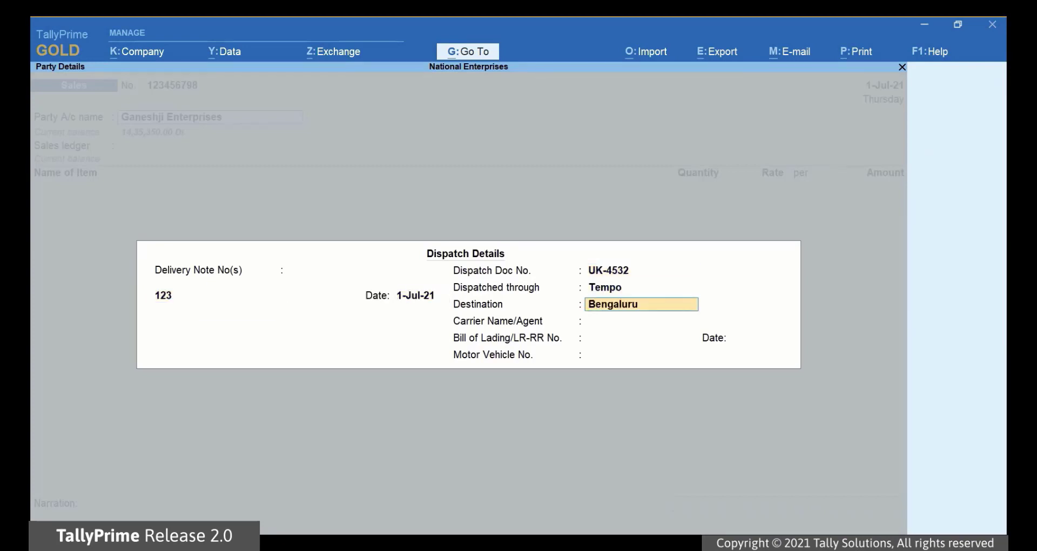
key("Return")
type("Vijay Transport")
key("Return")
key("Return")
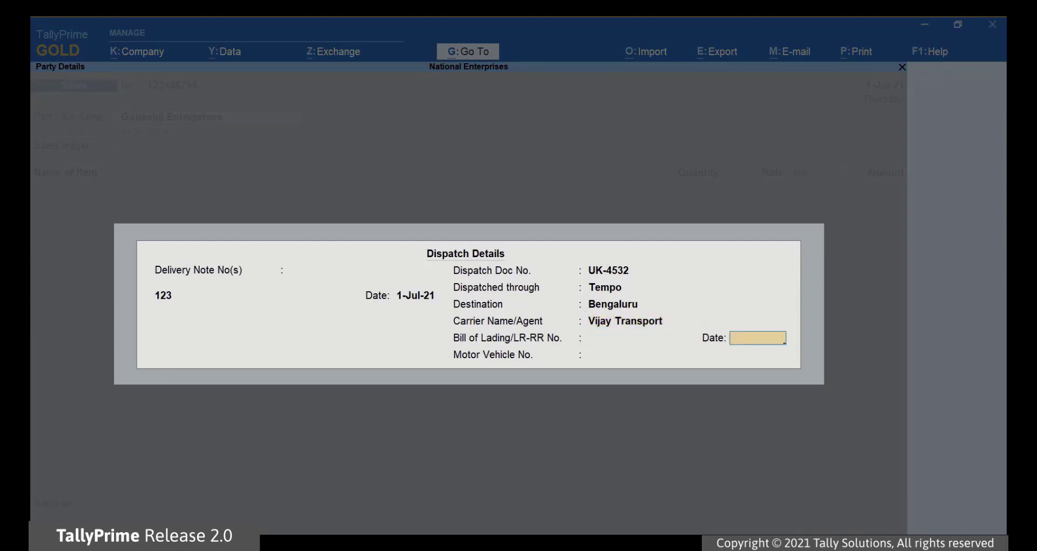
key("Return")
type("KA05D3452")
key("Return")
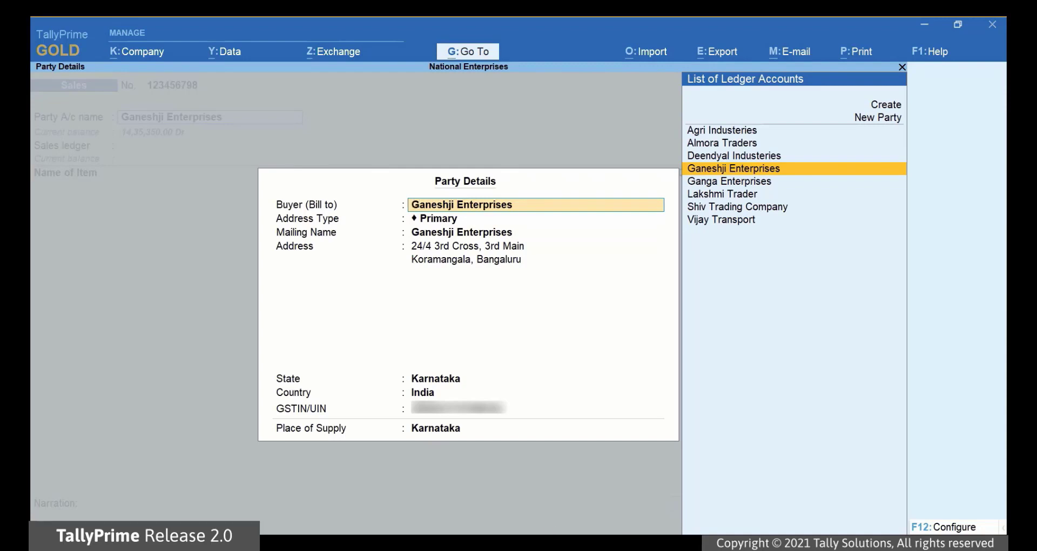
Step: Accept the buyer's details with Karnataka supply and choose Sales Taxable as sales ledger
key("Return")
key("Return")
key("Return")
key("Return")
key("Return")
key("Return")
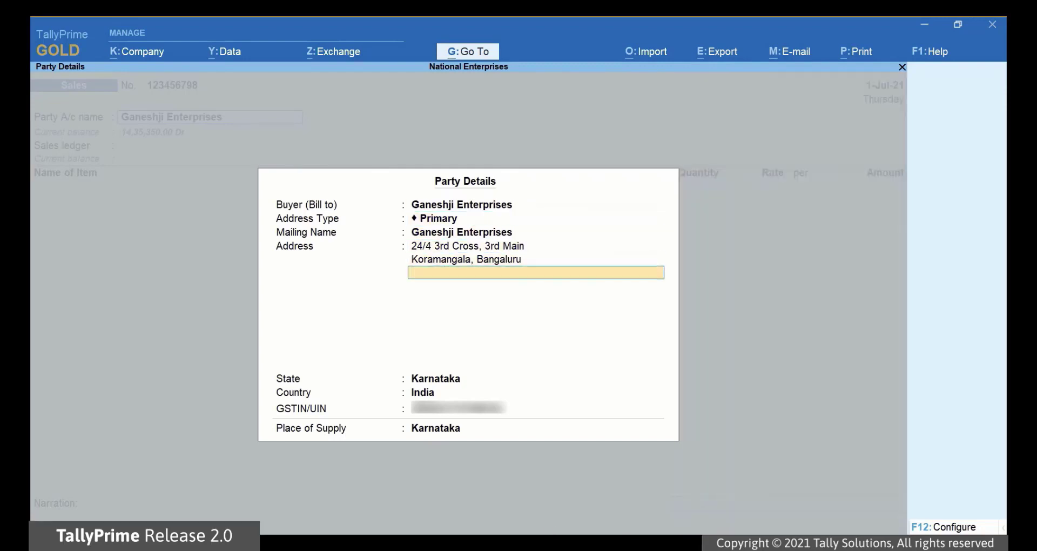
key("Return")
key("Return")
key("Return")
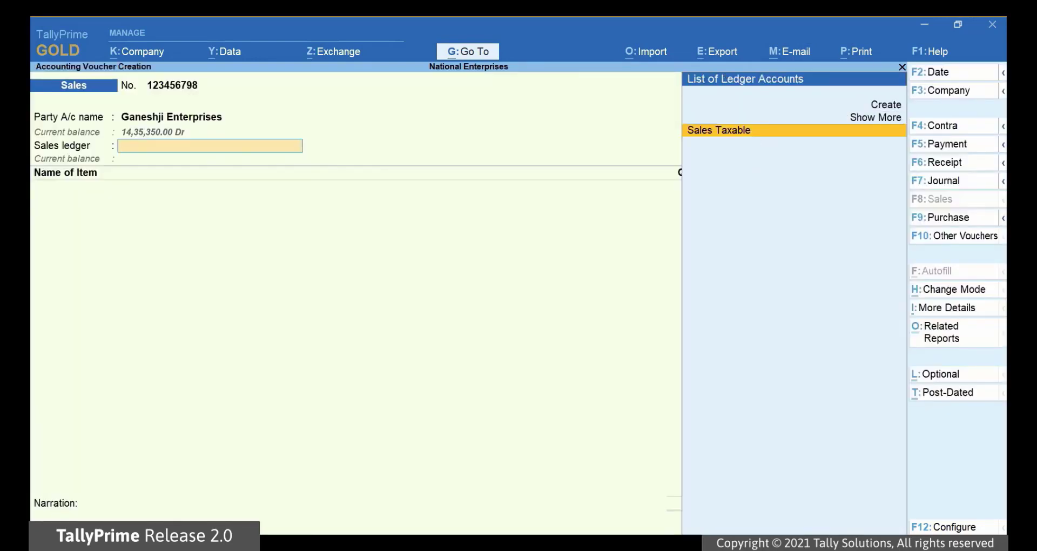
key("Return")
Step: Add 300 KG of Synthetic Polyester Yarn (Bright) at 175.00, totalling 52,500.00
type("Sy")
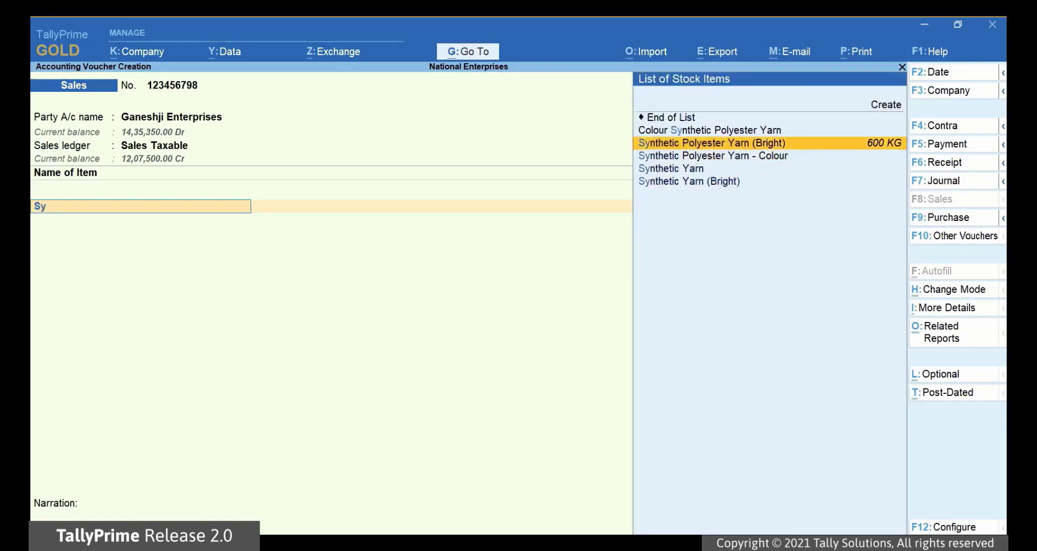
key("Return")
type("300")
key("Return")
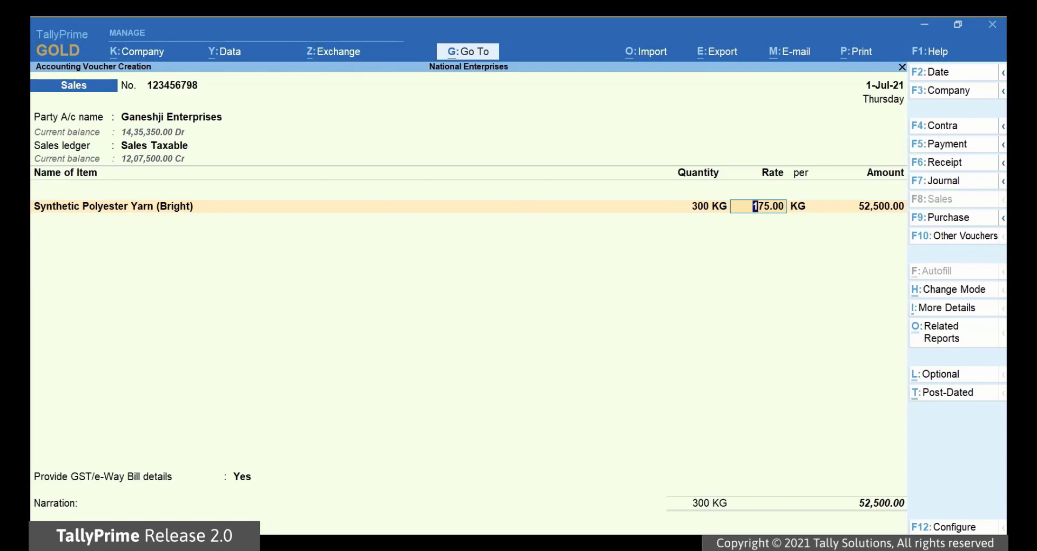
key("Return")
key("Return")
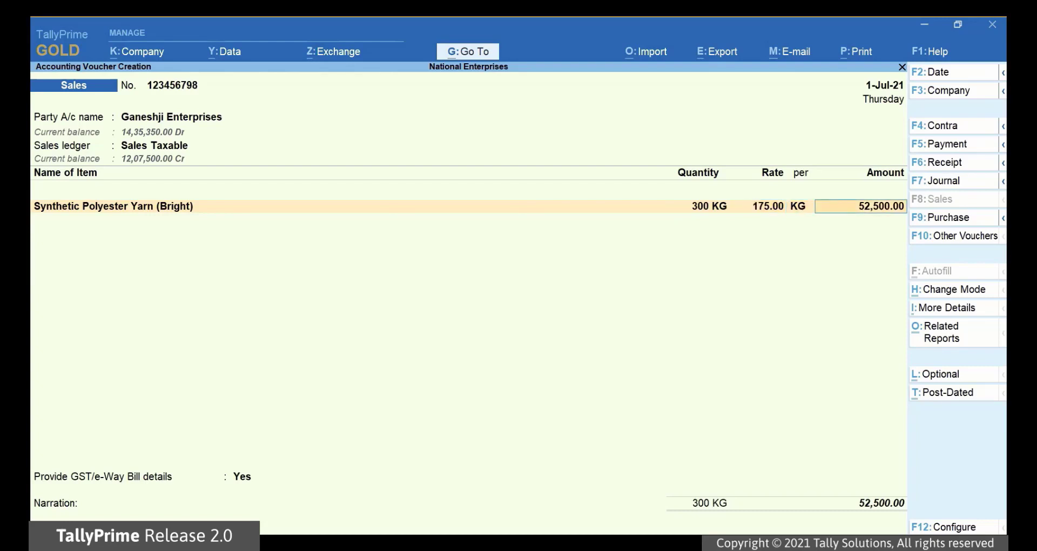
key("Return")
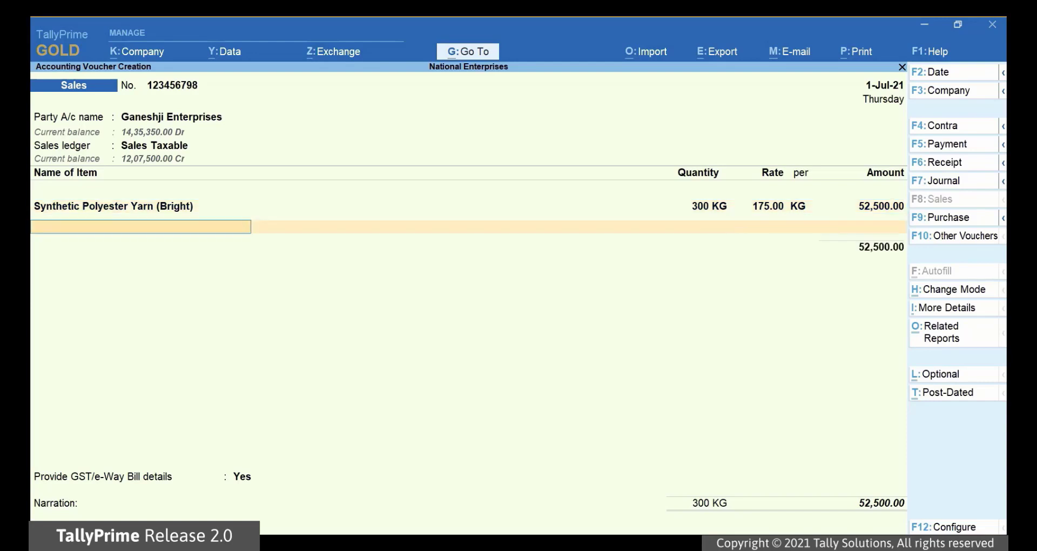
key("Return")
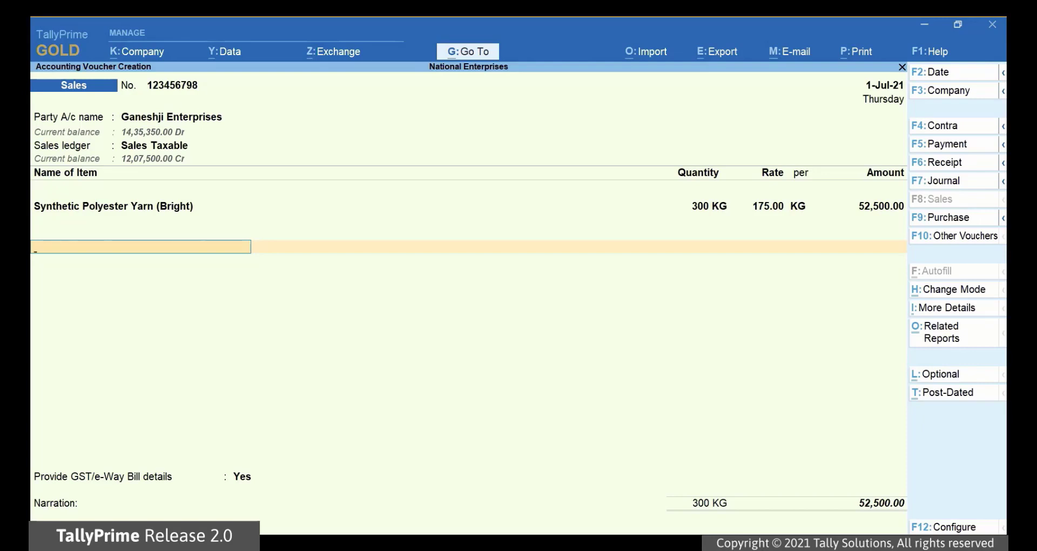
Step: Add the IGST ledger with its 9,450.00 amount
type("Igs")
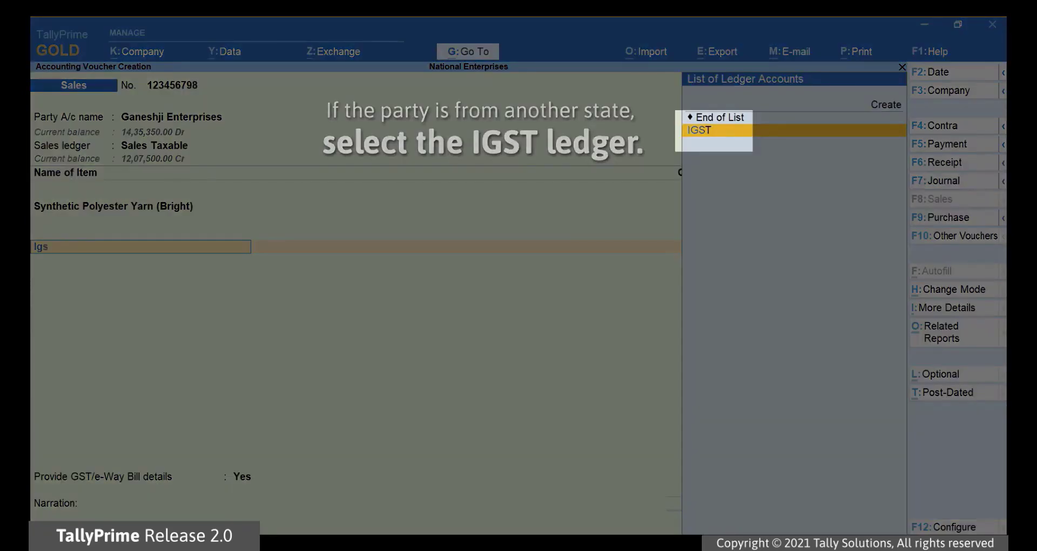
key("Return")
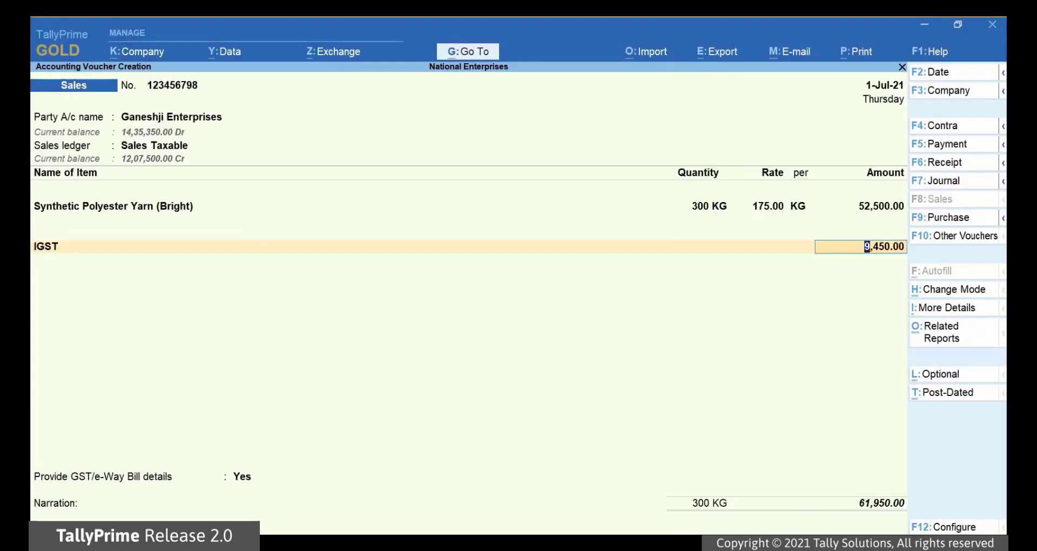
key("Return")
key("Return")
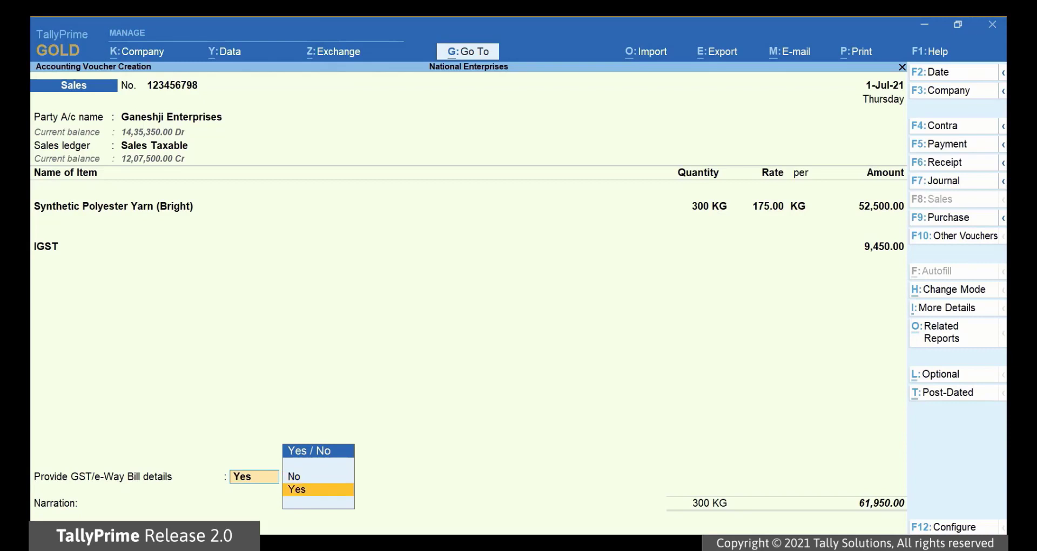
Step: Open the e-Way Bill details, keep Dehradun to Bangalore, and enter a 2481 KM distance
key("Return")
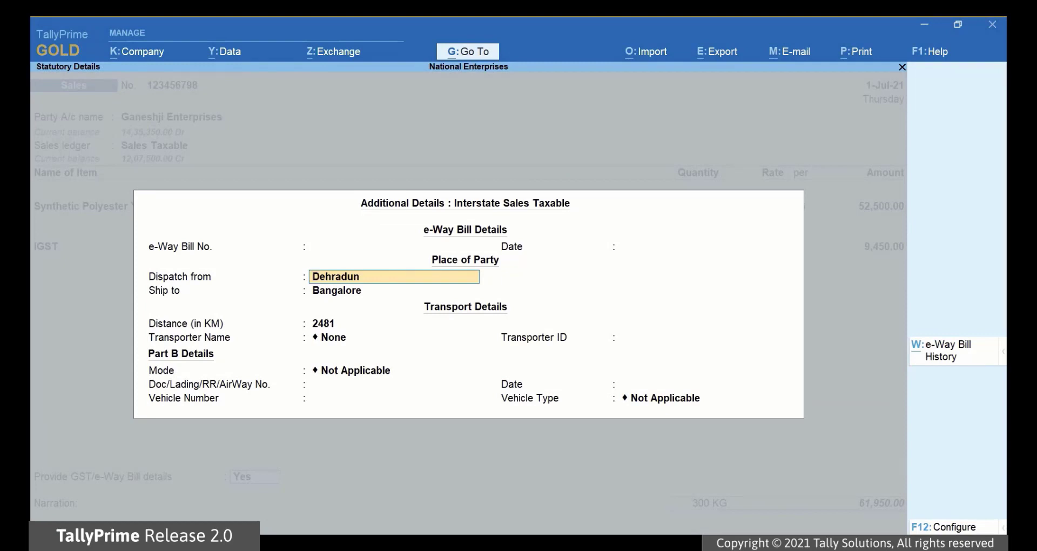
key("Return")
key("Return")
type("2481")
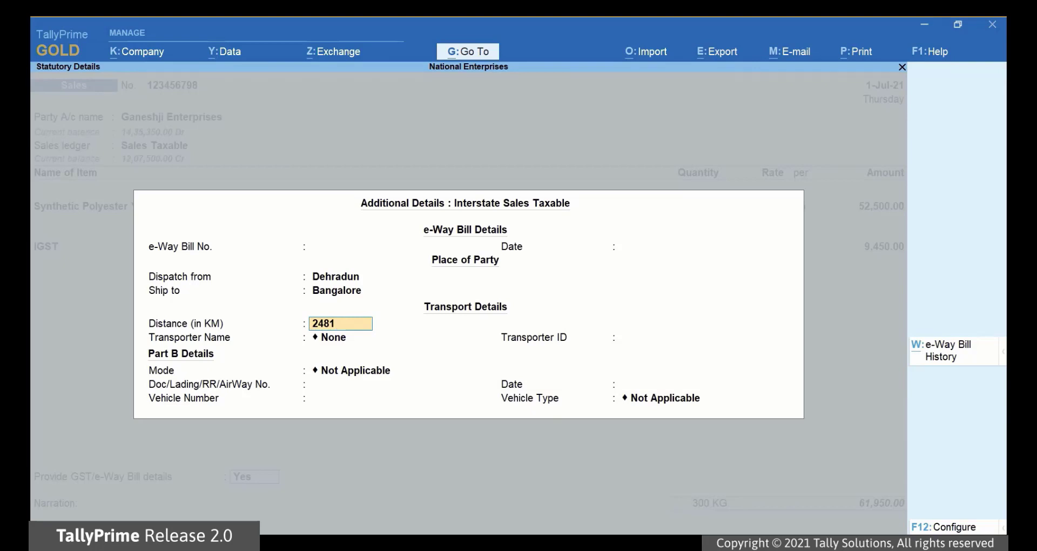
key("Return")
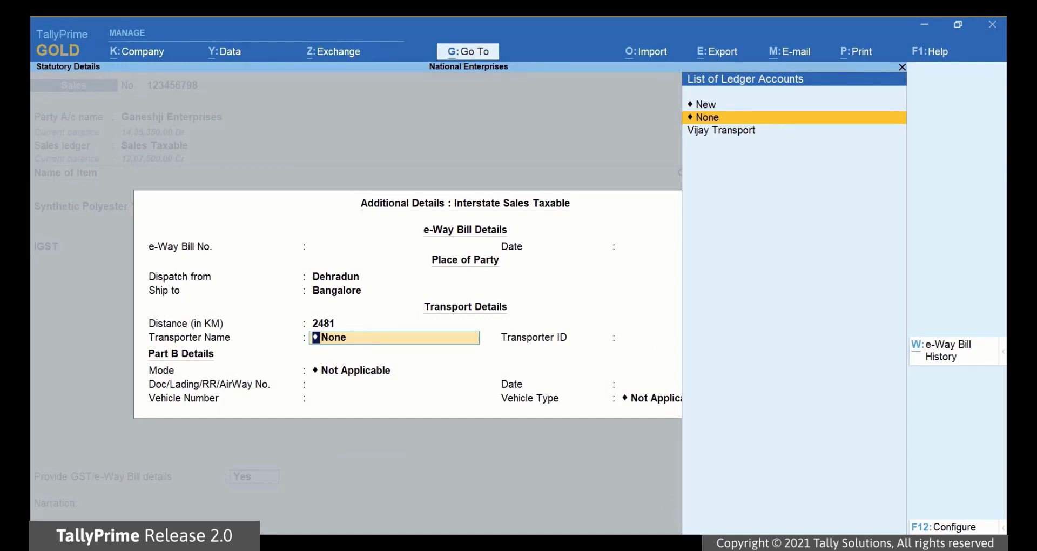
key("Down")
key("Return")
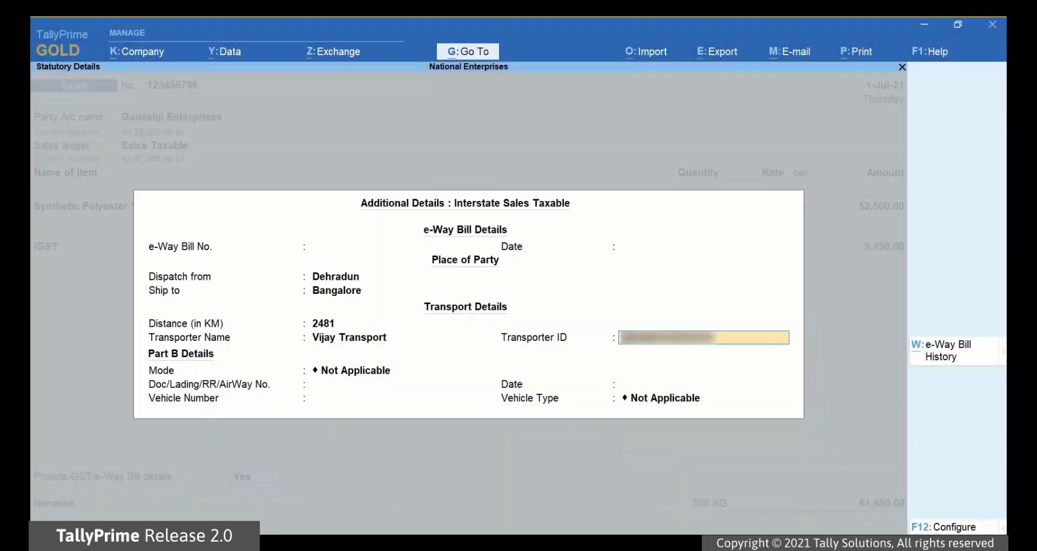
key("Return")
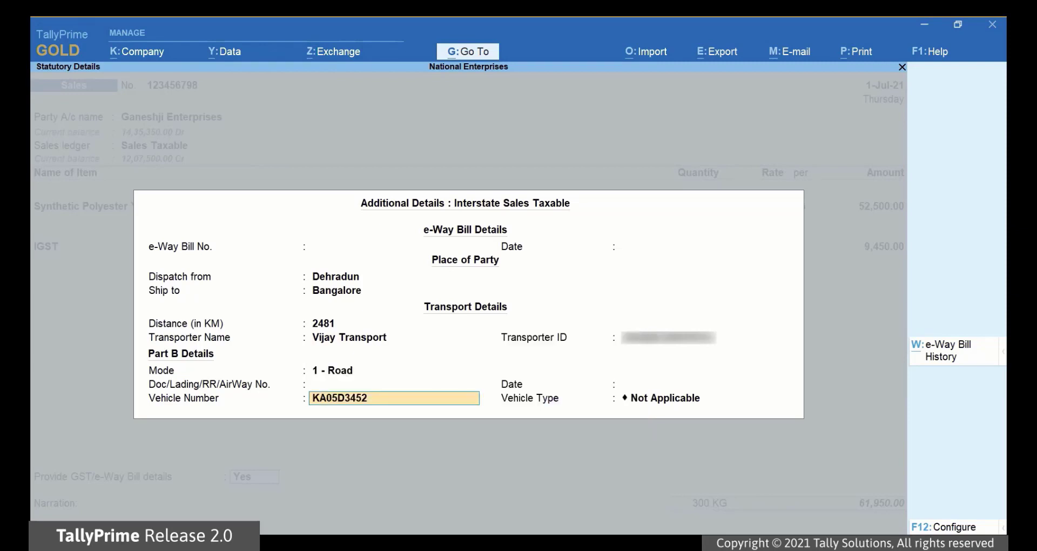
key("Return")
key("Down")
key("Down")
Step: Save the 61,950.00 invoice and agree to send it for e-Way Bill generation
key("Return")
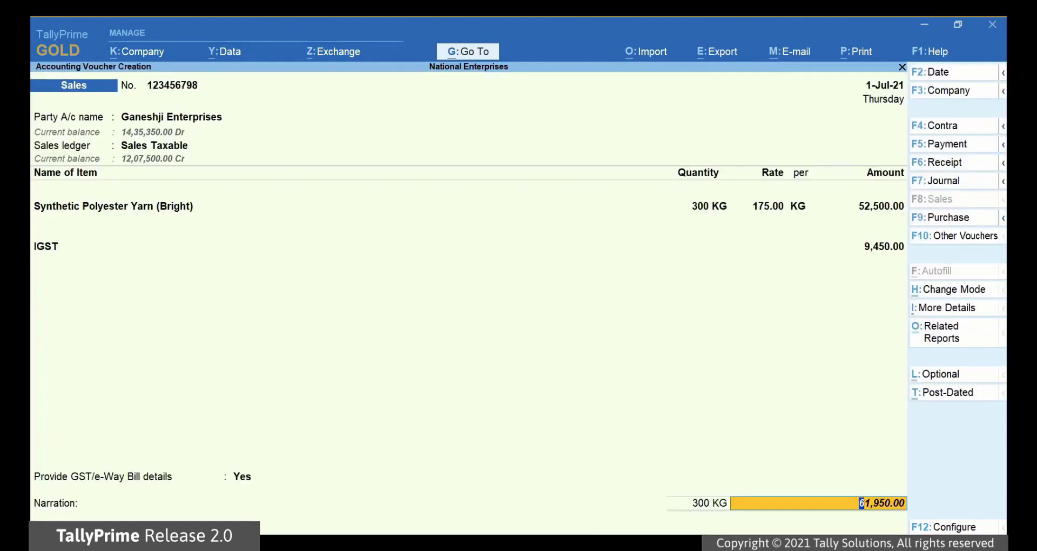
key("Return")
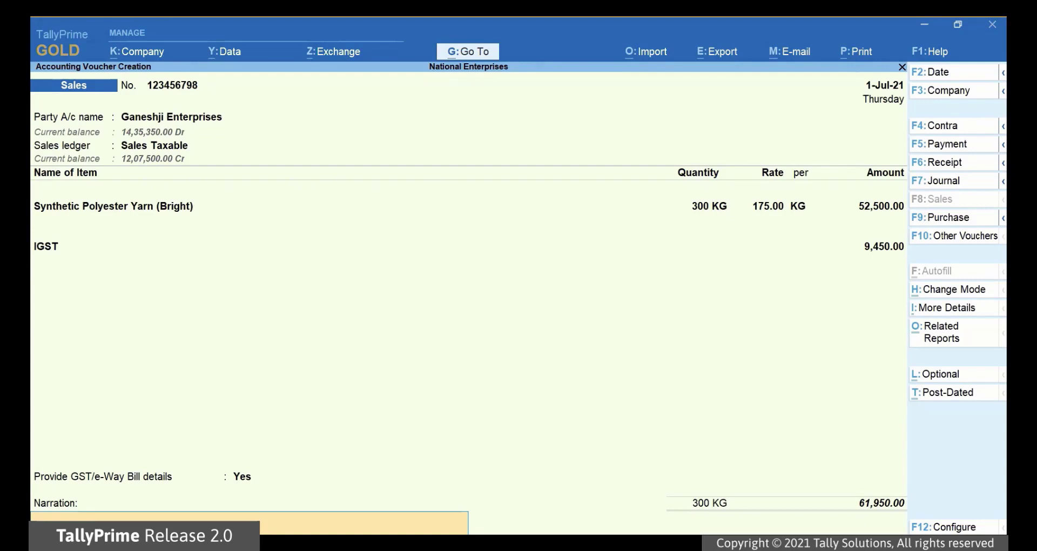
key("alt")
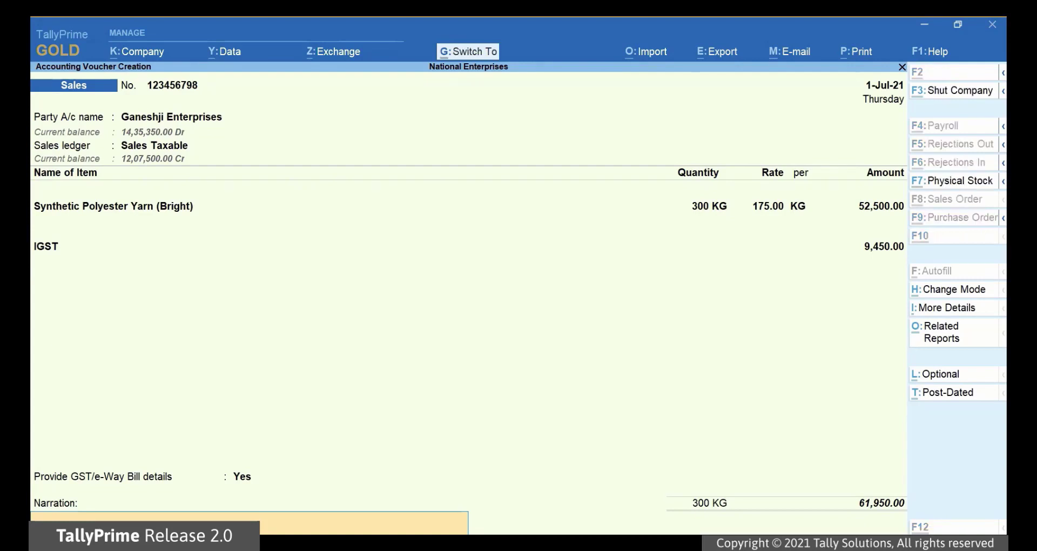
key("ctrl+a")
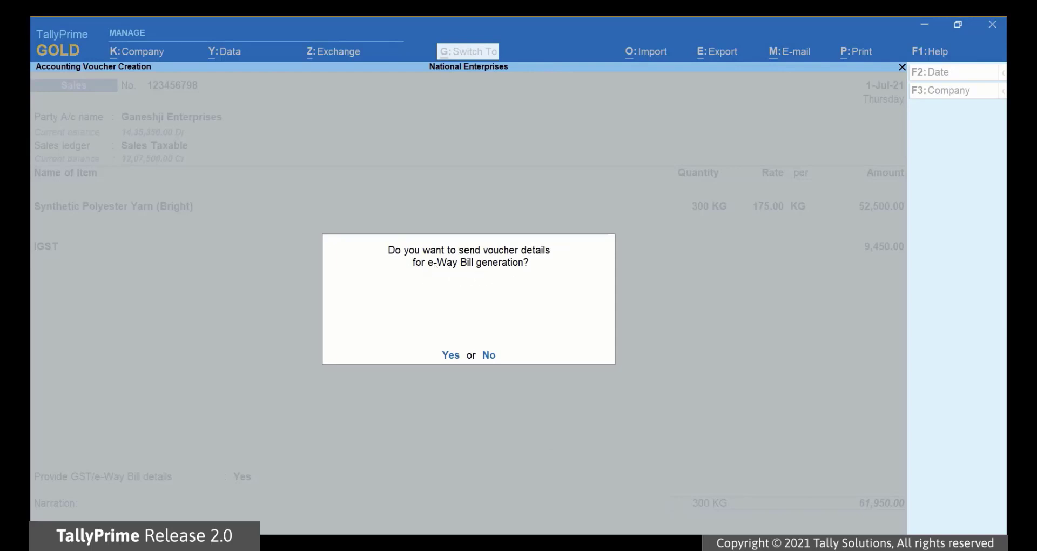
key("y")
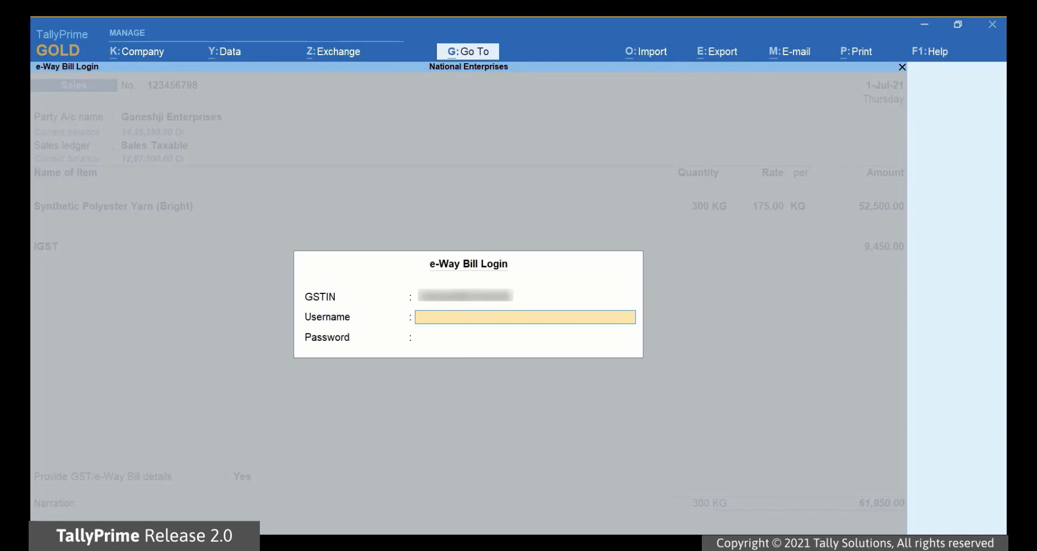
Step: Log in with the e-Way Bill username and password to generate the e-Way Bill
type("usernamegstuser123")
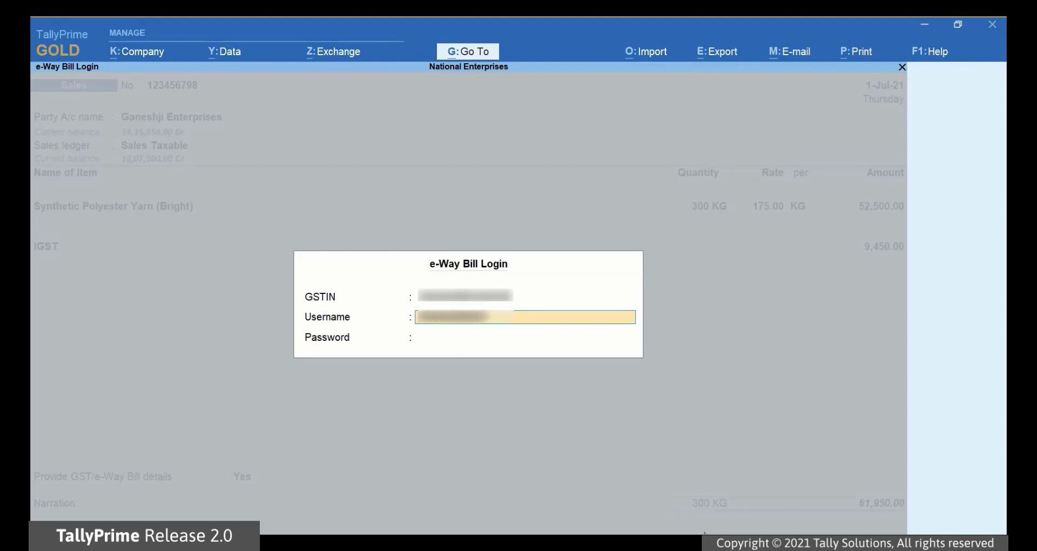
type("45")
key("Return")
type("password")
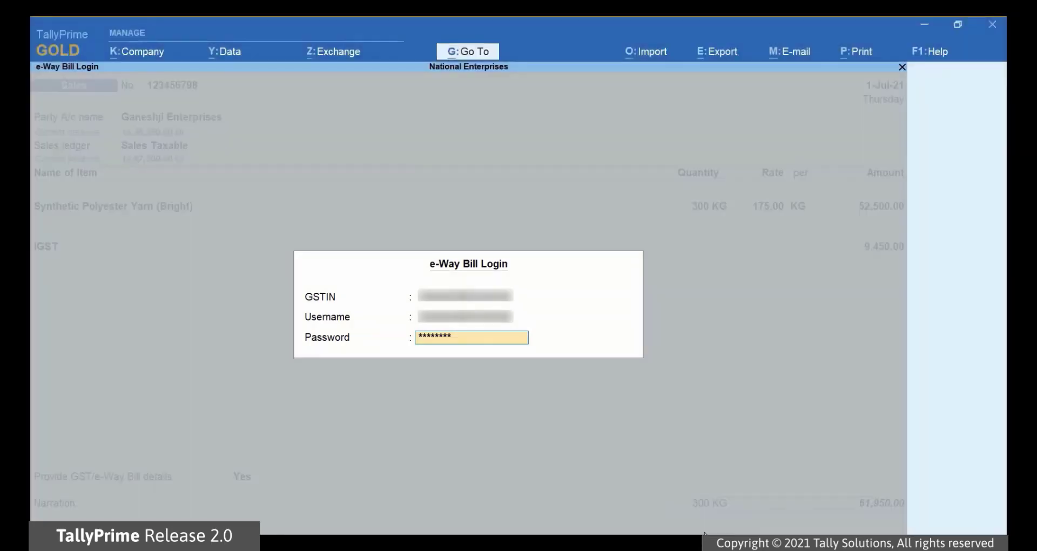
key("Return")
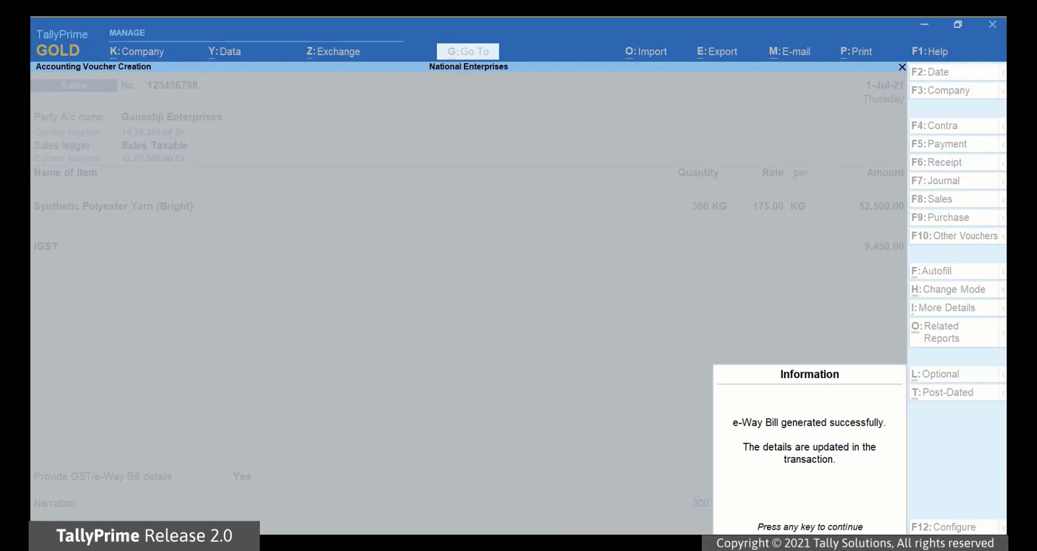
Step: Preview the e-Way Bill page for invoice 123456798 zoomed in, then close the preview
key("Return")
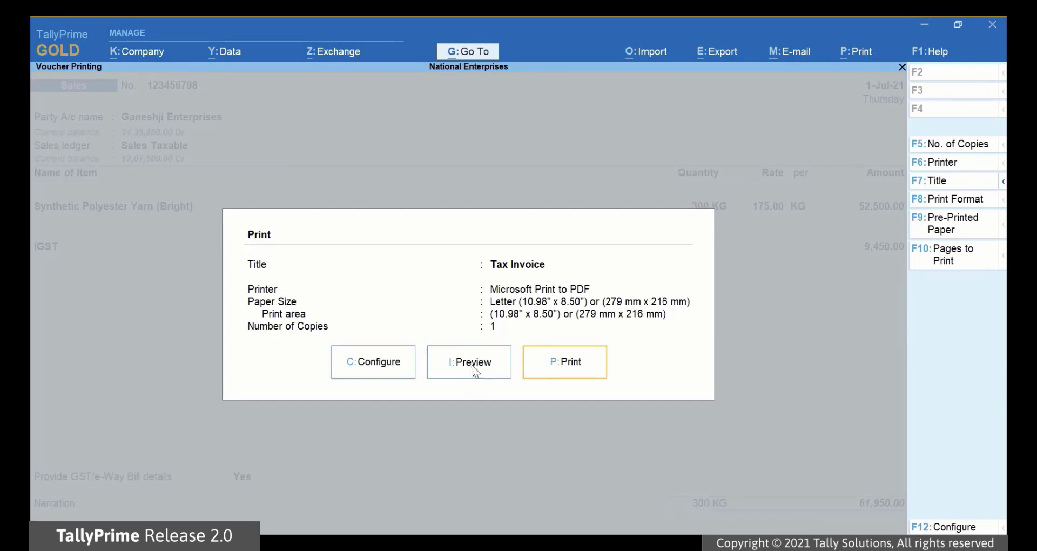
left_click(472, 368)
left_click(309, 517)
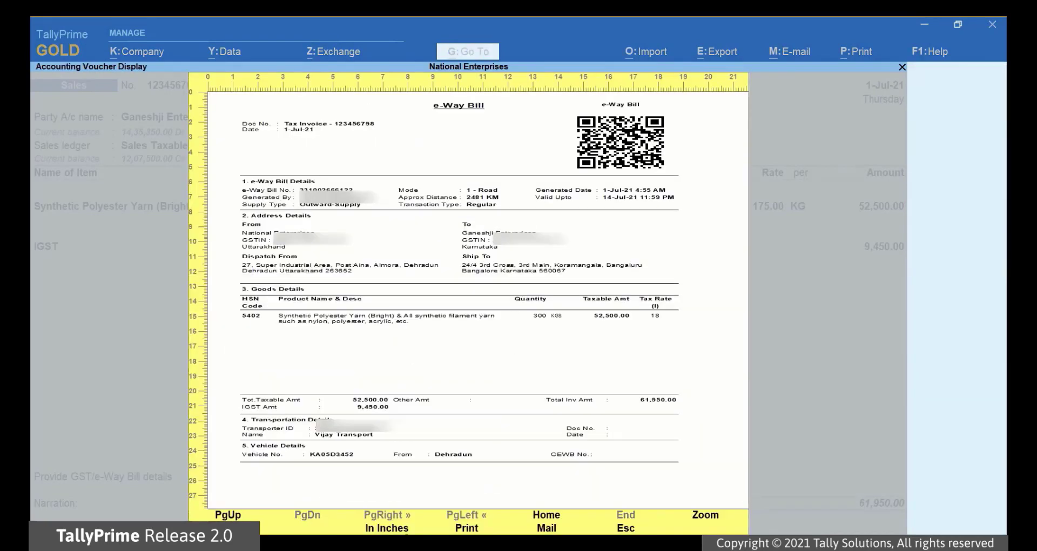
left_click(705, 516)
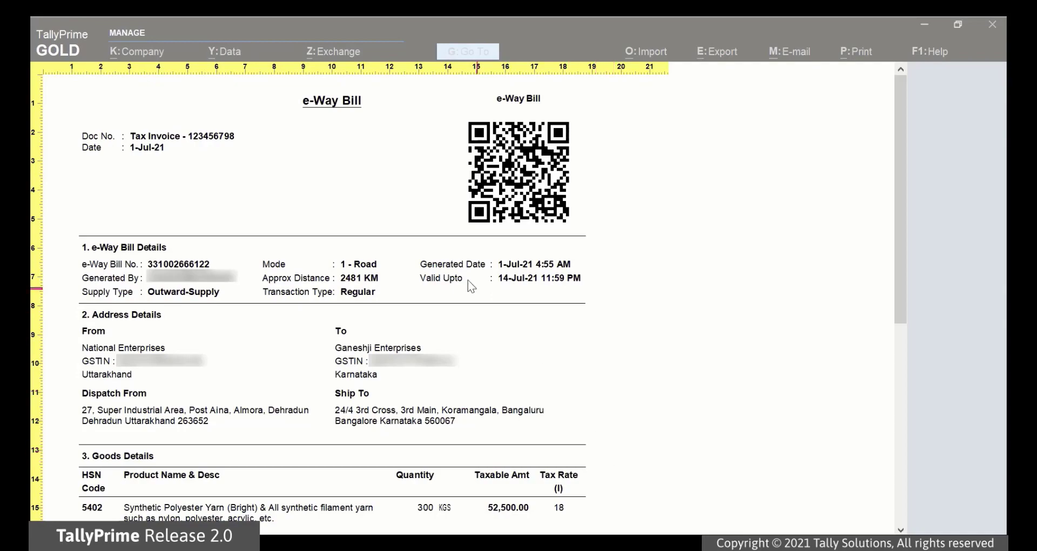
key("Escape")
key("Escape")
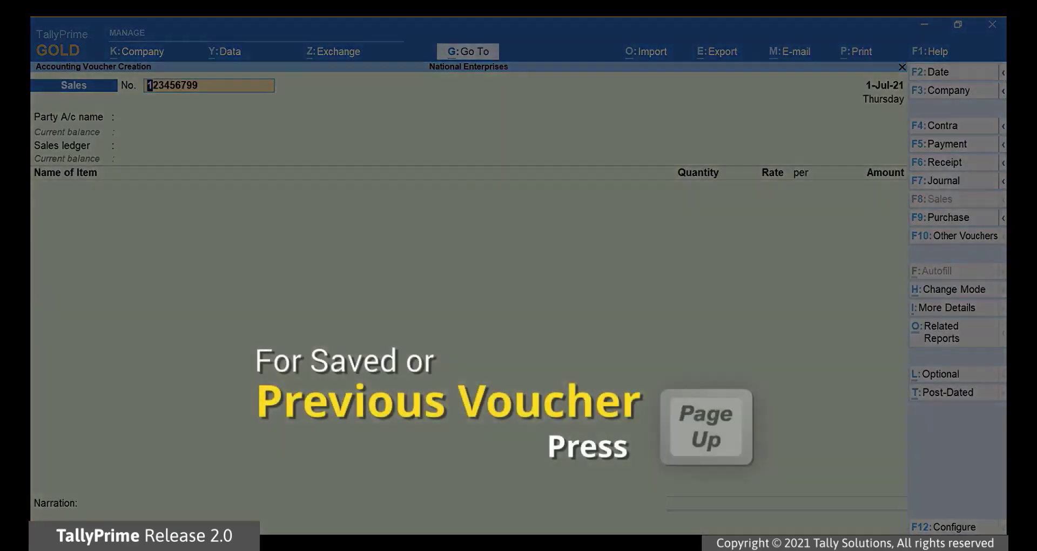
Step: Reopen saved invoice 123456798 and set Provide GST/e-Way Bill details to Yes
key("Page_Up")
left_click(235, 480)
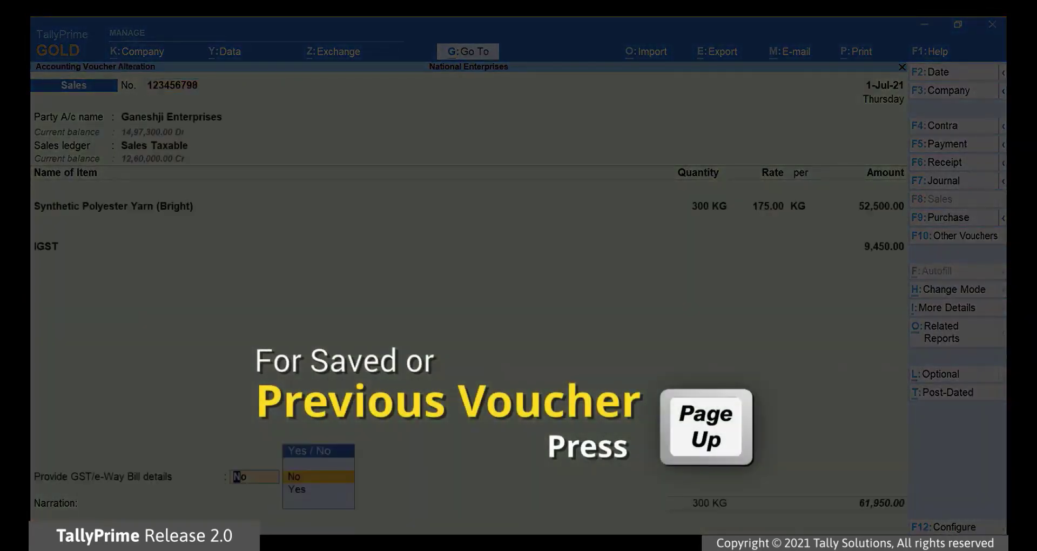
type("y")
key("Return")
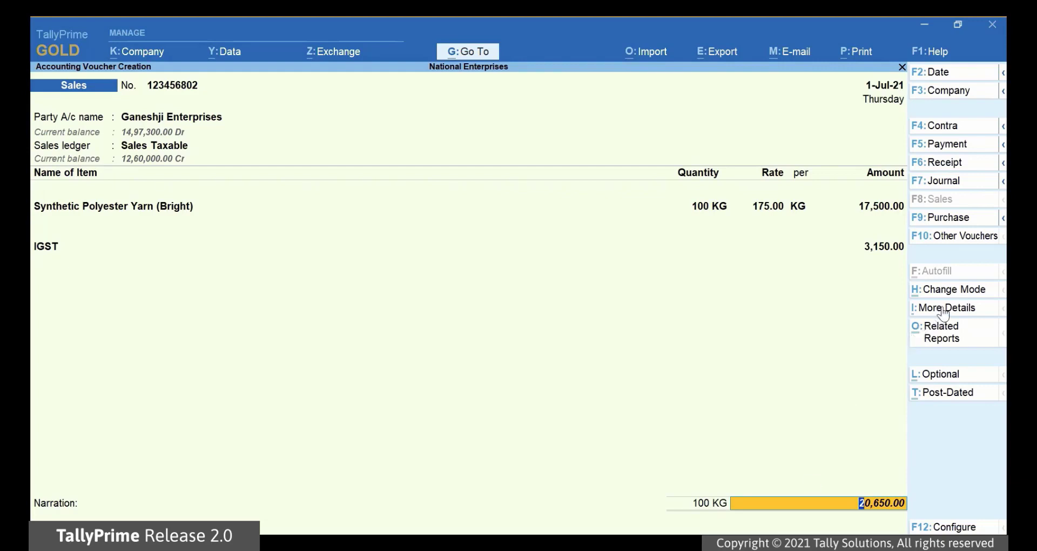
Step: Under e-Way Bill Applicability, set 'Generate e-Way Bill by ignoring the Threshold Limit' to Yes for invoice 123456802
left_click(942, 307)
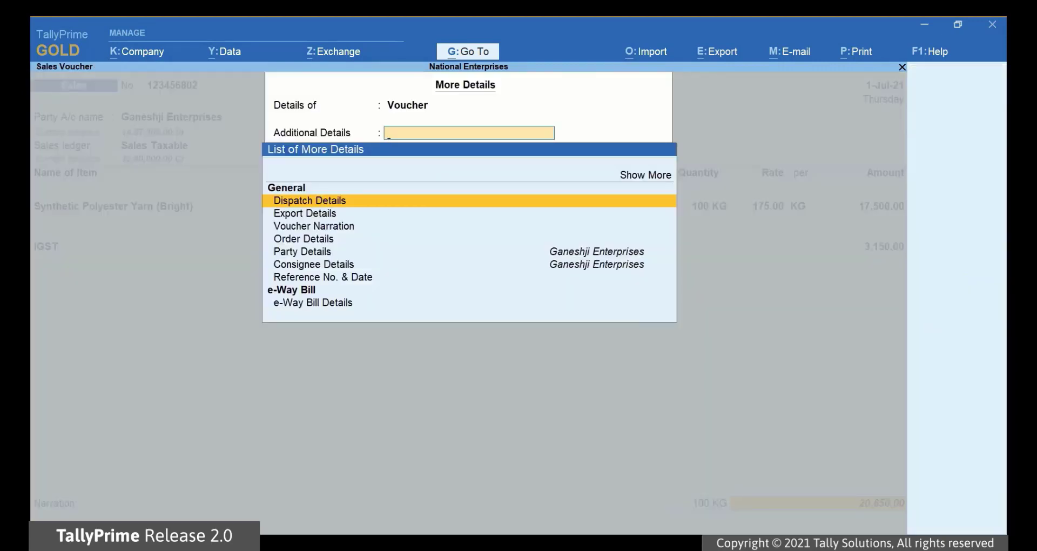
key("Up")
key("Up")
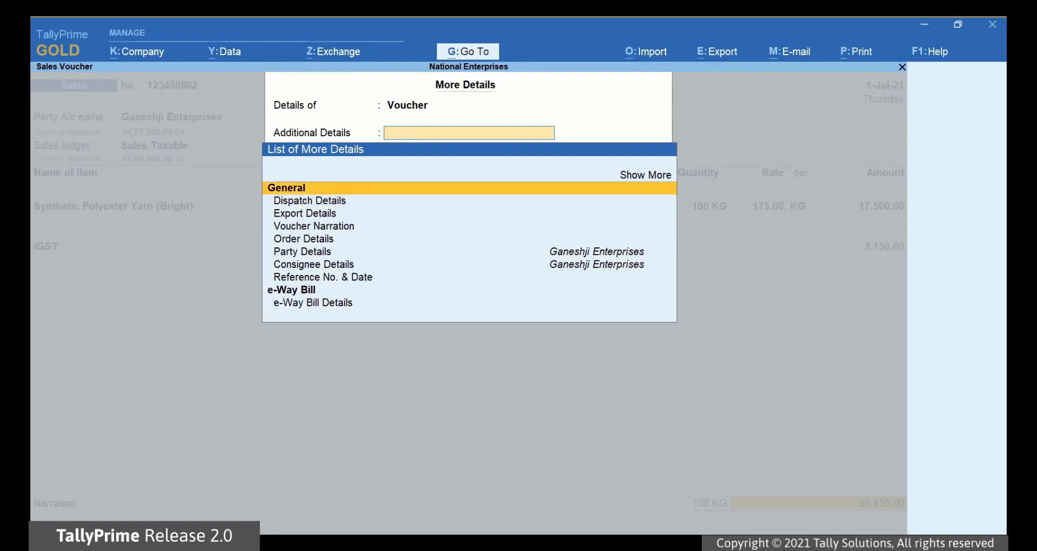
key("Return")
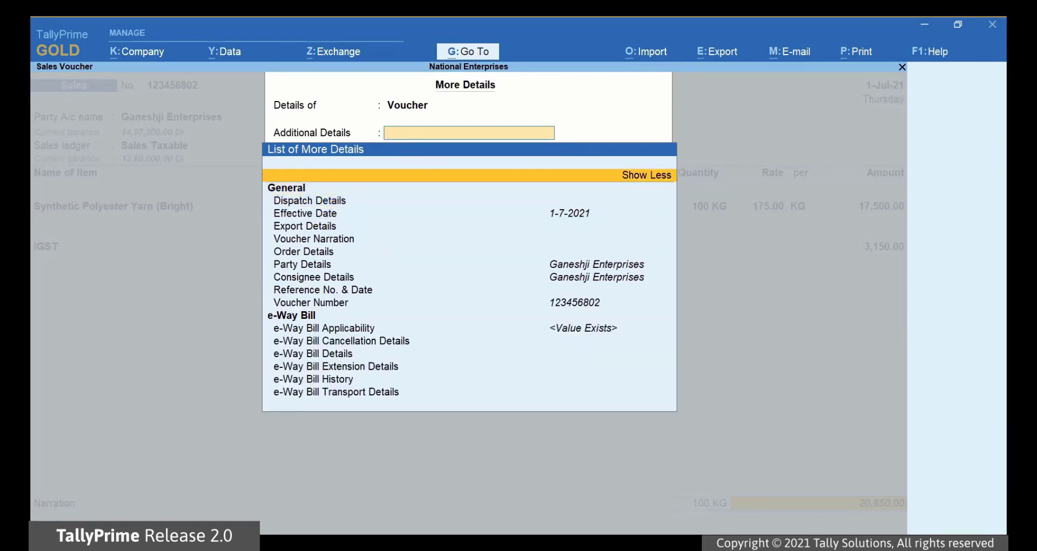
key("Down")
key("Down")
key("Down")
key("Down")
key("Down")
key("Down")
key("Down")
key("Down")
key("Down")
key("Down")
key("Down")
key("Return")
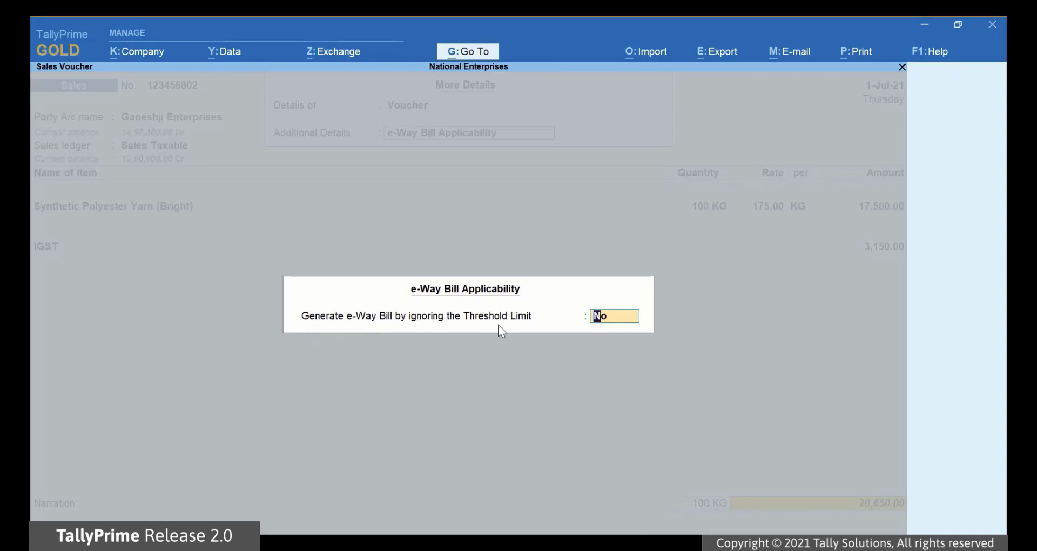
type("Yes")
key("Return")
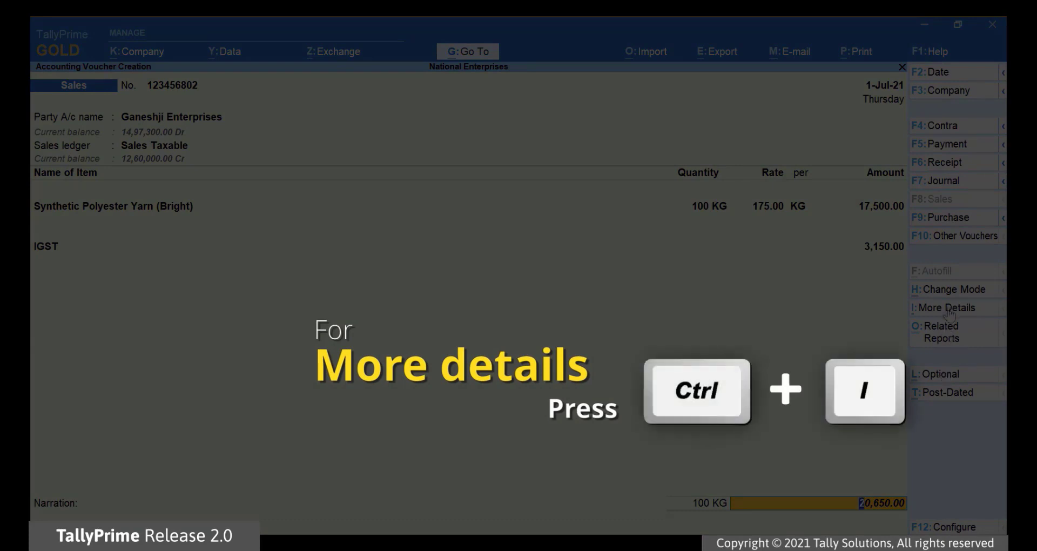
left_click(949, 312)
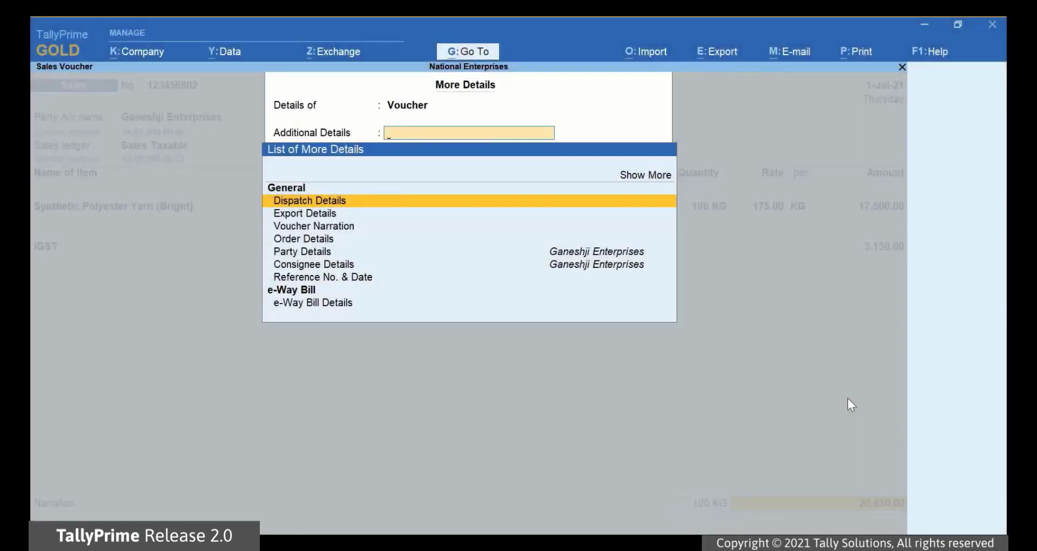
key("Down")
key("Down")
key("Down")
key("Down")
key("Down")
key("Down")
key("Down")
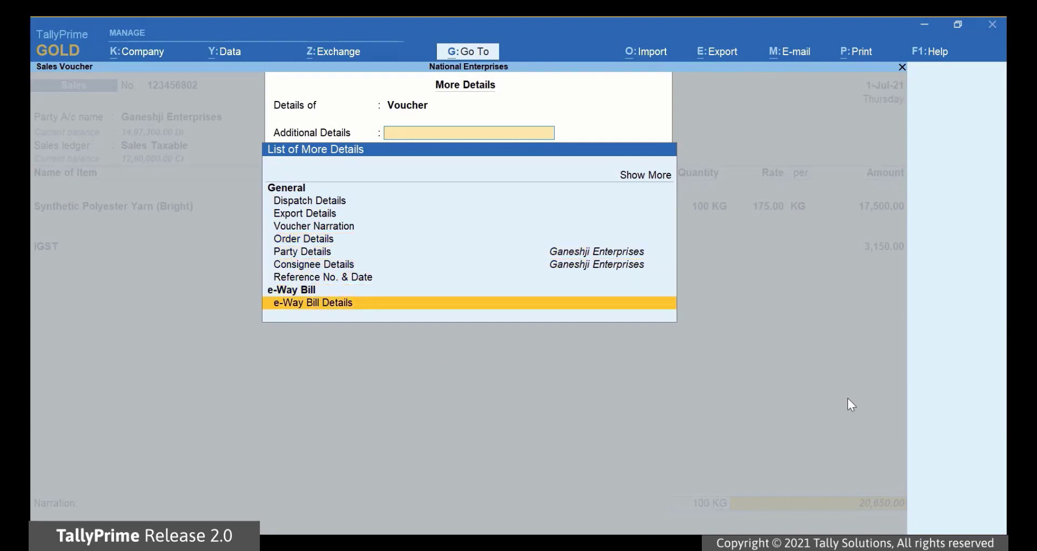
key("Return")
key("Return")
key("Return")
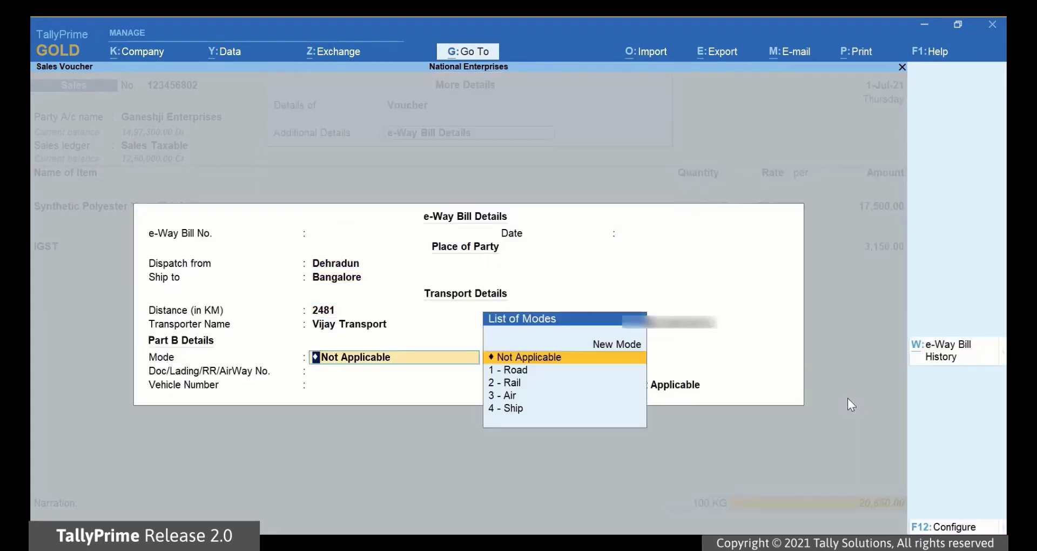
key("Down")
key("Return")
type("KA05T2345")
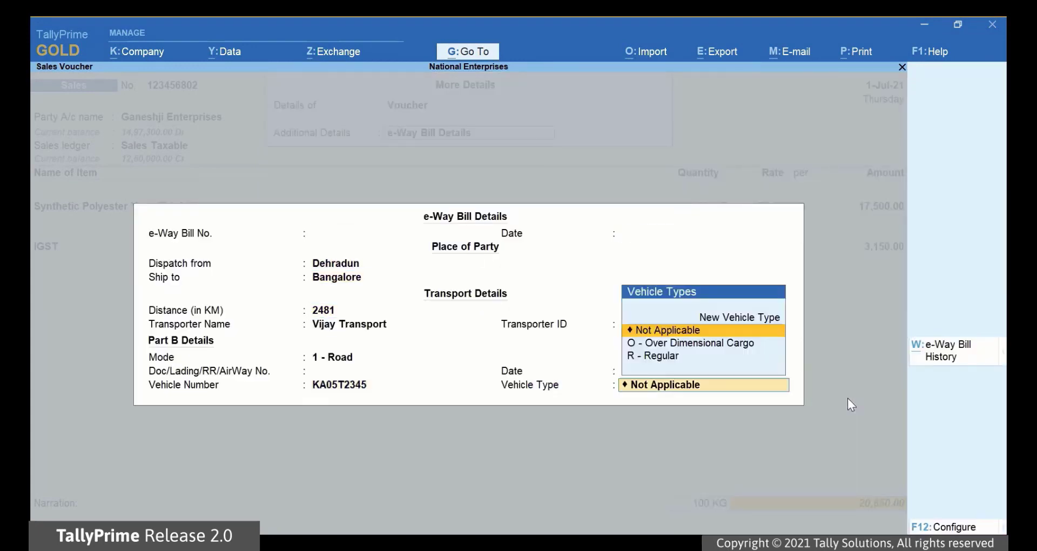
key("Return")
key("Return")
key("Return")
key("Return")
key("Return")
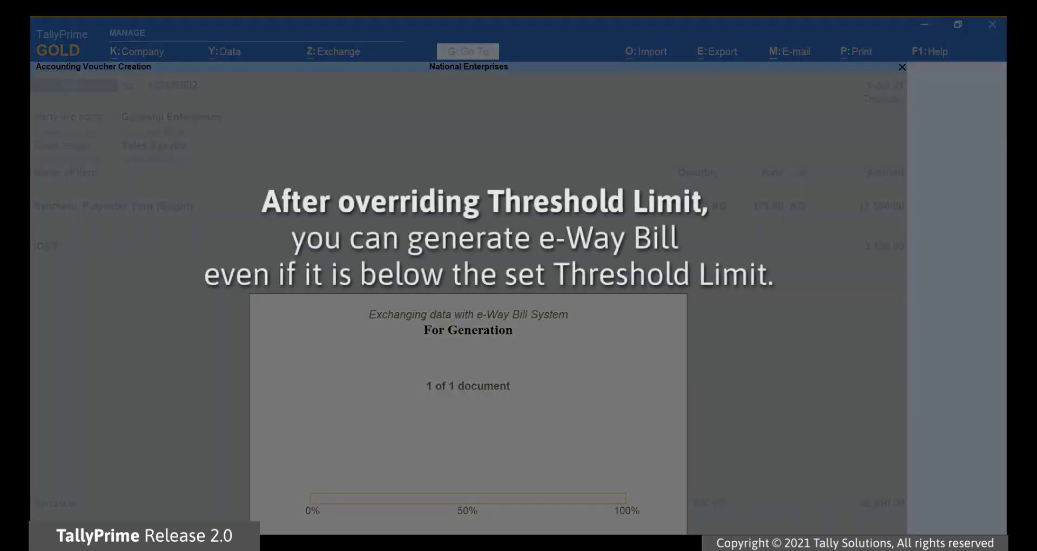
key("Return")
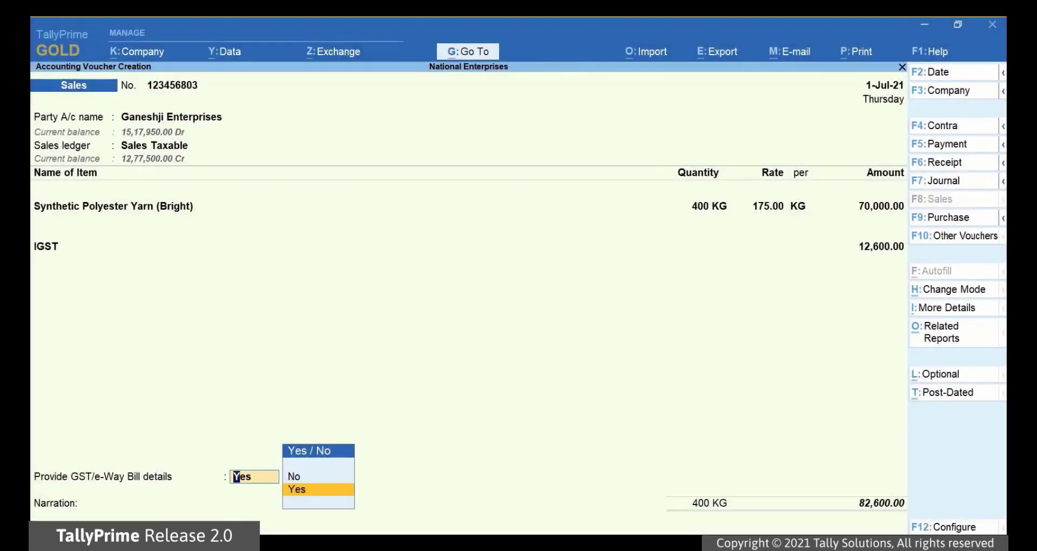
Step: Accept Yes to provide e-Way Bill details for invoice 123456803 and bring up the F12 configuration options
key("Return")
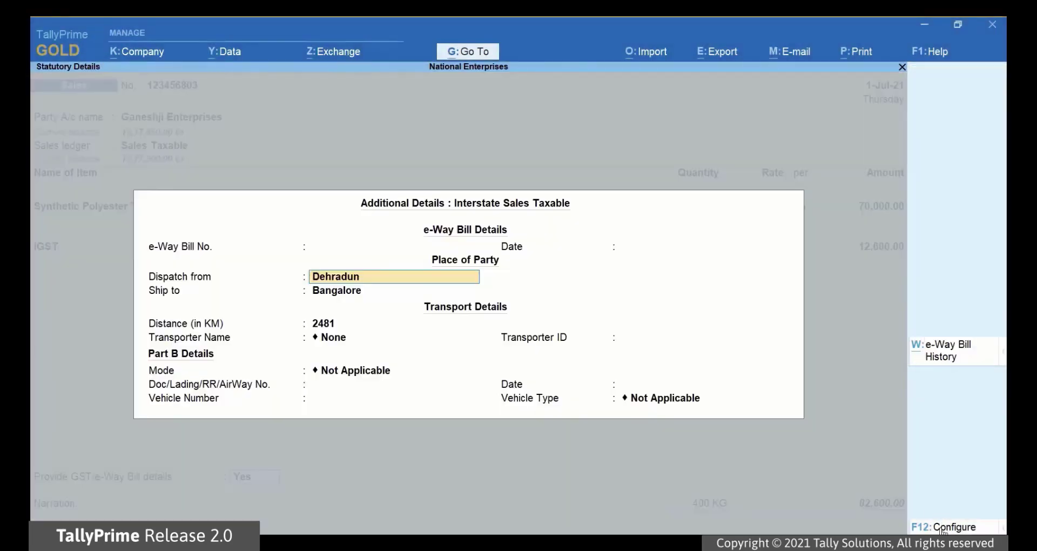
left_click(945, 528)
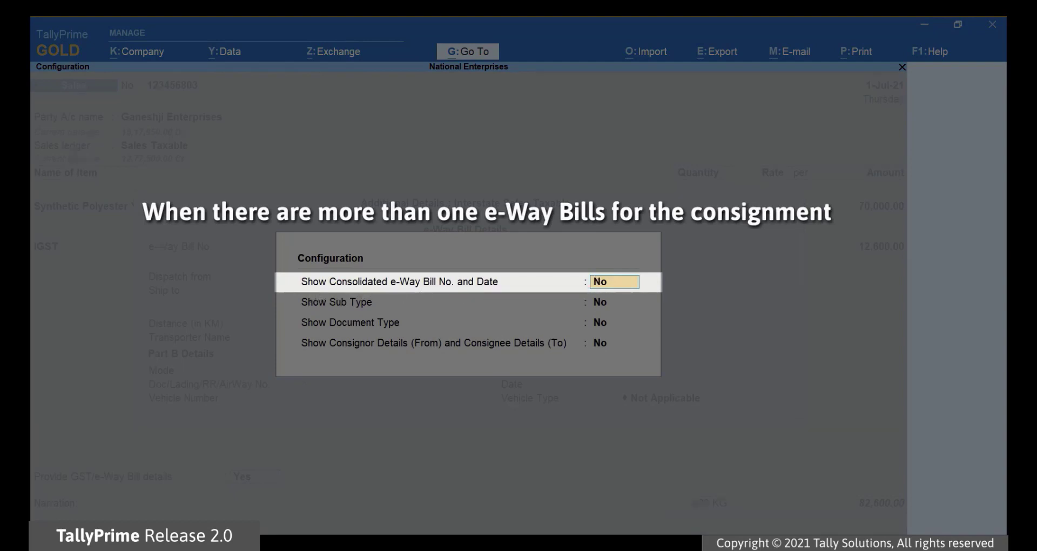
Step: Keep Show Consolidated e-Way Bill No. set to No and set Show Sub Type to Yes
type("y")
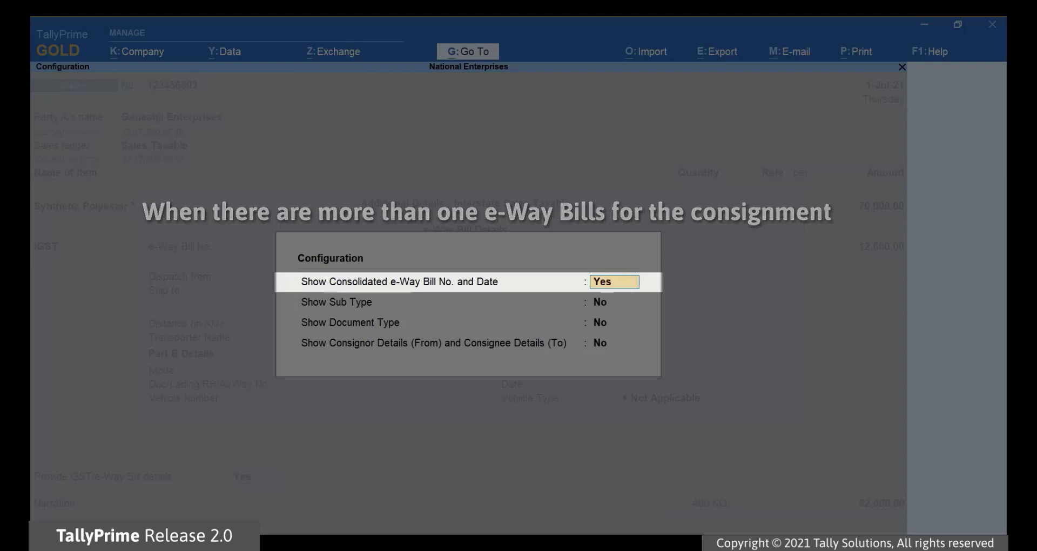
key("Return")
key("Return")
key("Return")
key("Return")
key("Up")
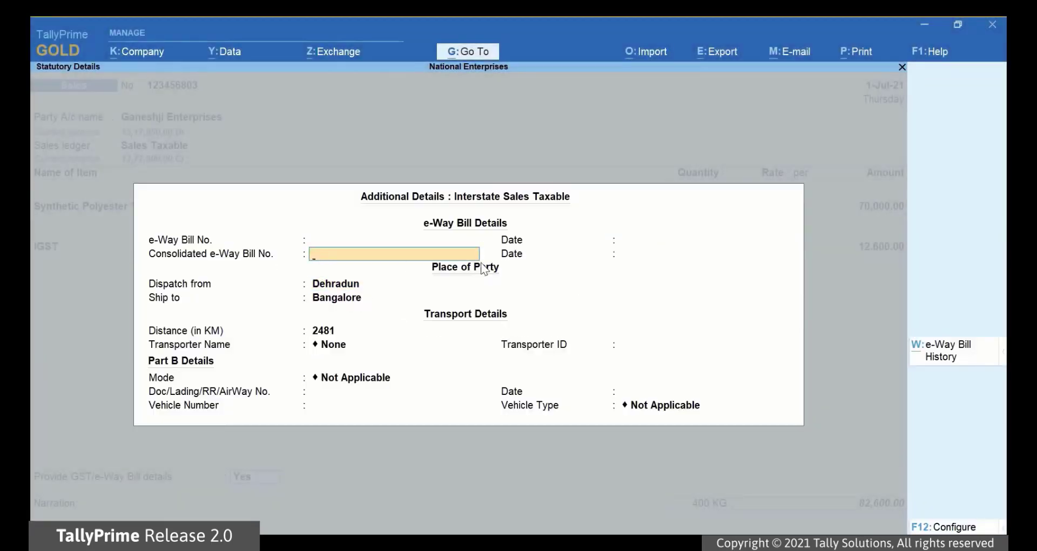
key("Return")
key("BackSpace")
key("F12")
key("n")
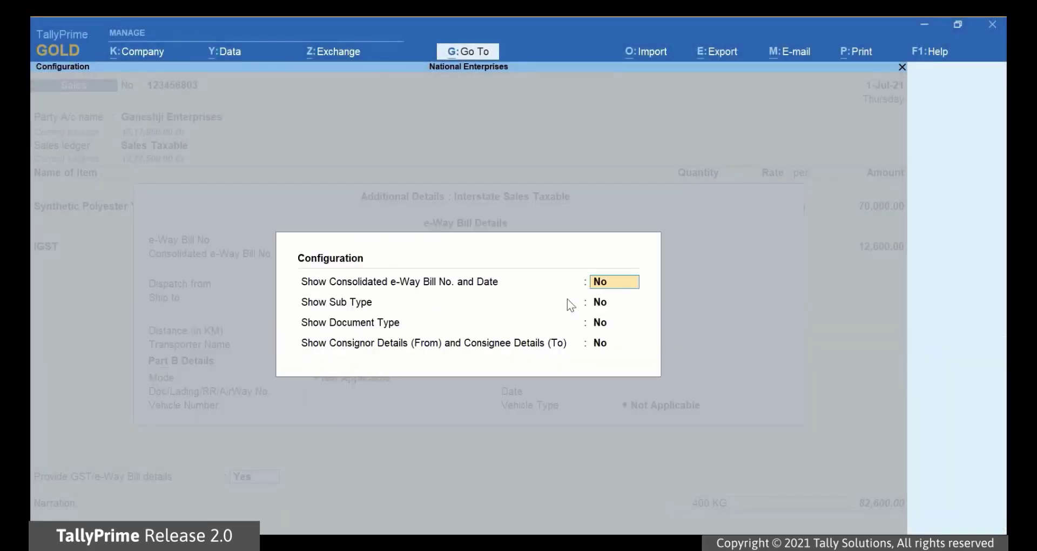
key("Return")
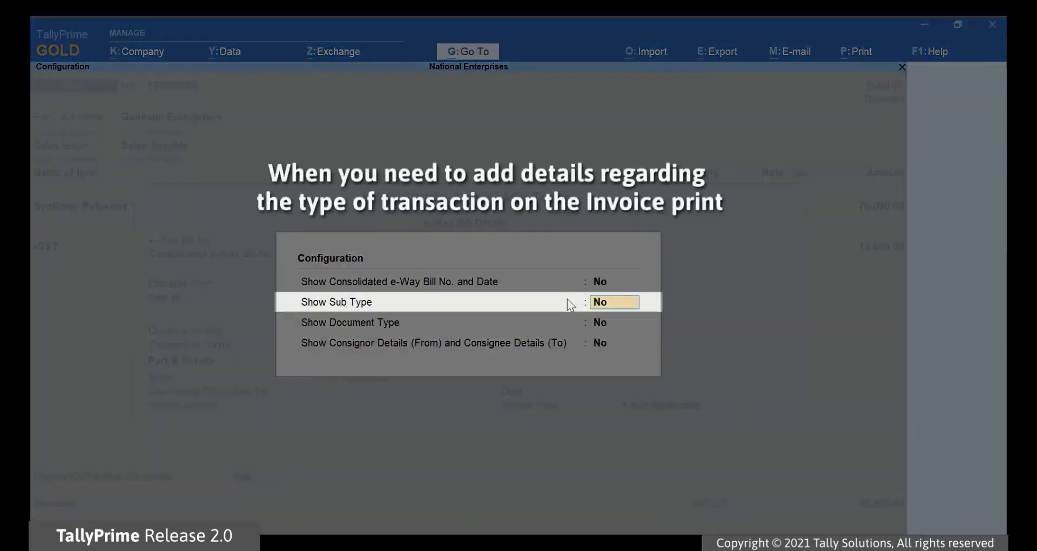
key("y")
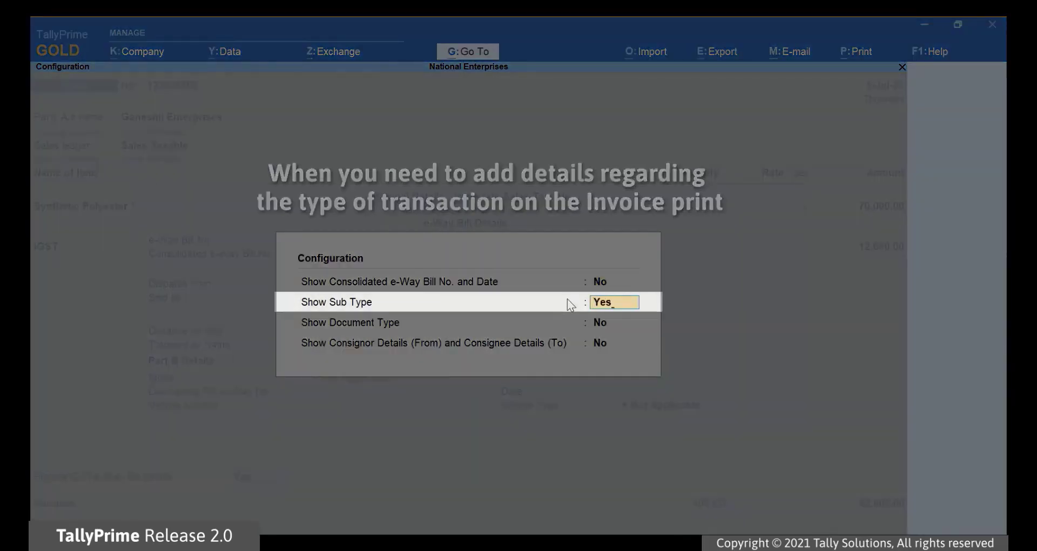
key("Return")
key("Return")
key("Return")
Step: Set the e-Way Bill sub type to Supply
key("BackSpace")
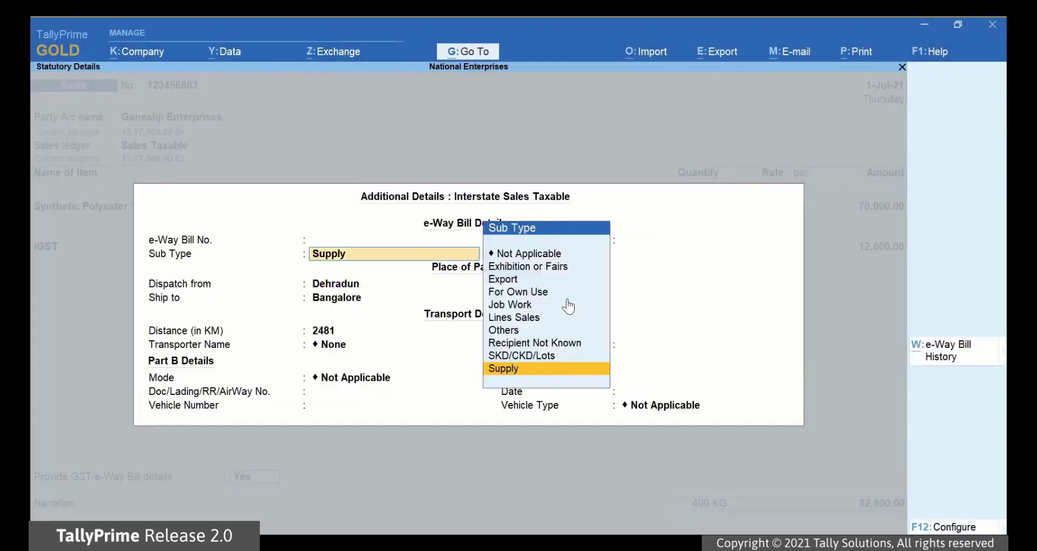
key("Up")
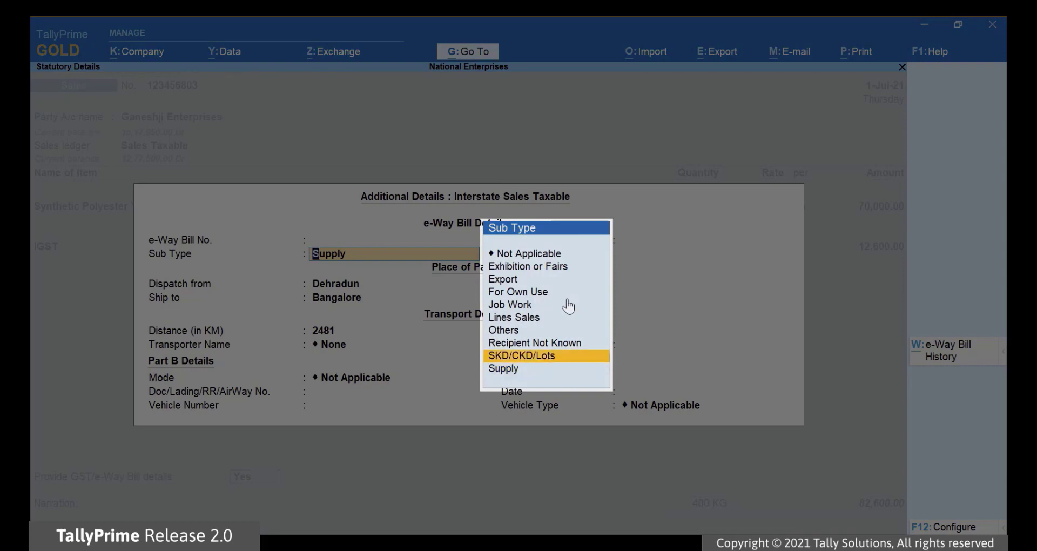
key("Up")
key("Up")
key("Up")
key("Up")
key("Down")
key("Down")
key("Down")
key("Down")
key("Down")
key("Down")
key("Return")
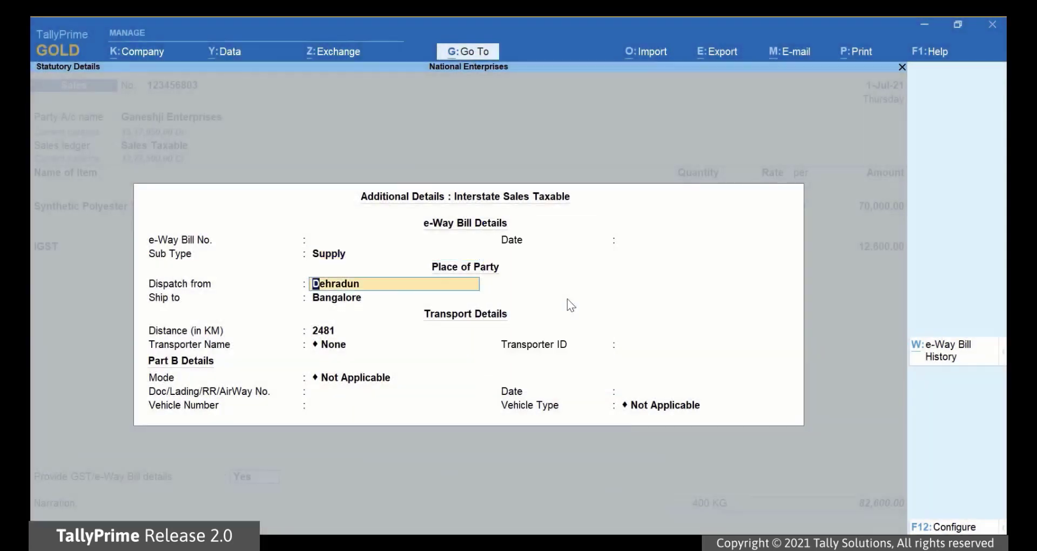
key("F12")
key("Return")
key("Return")
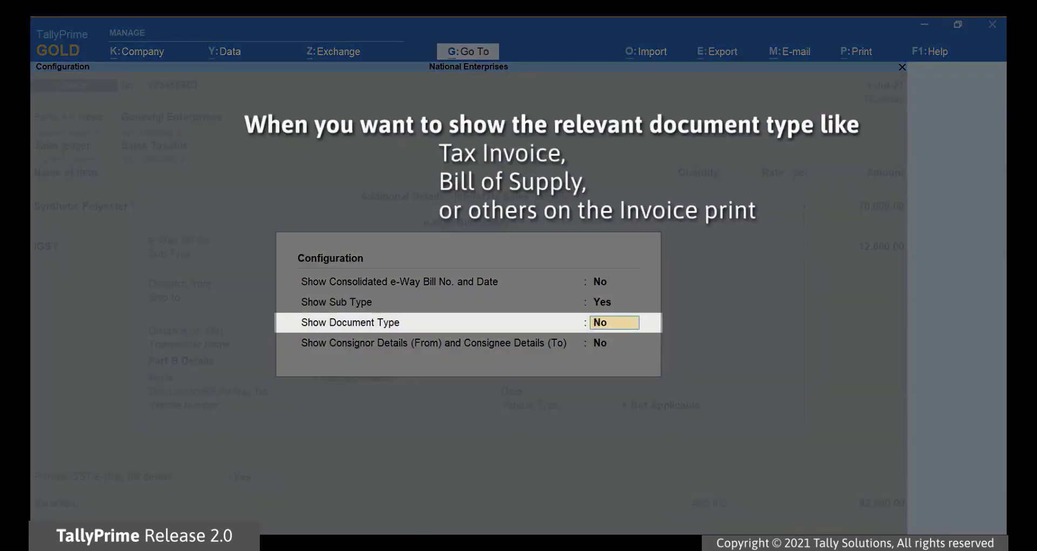
Step: Show the Document Type field and set it to Tax Invoice
type("y")
key("Return")
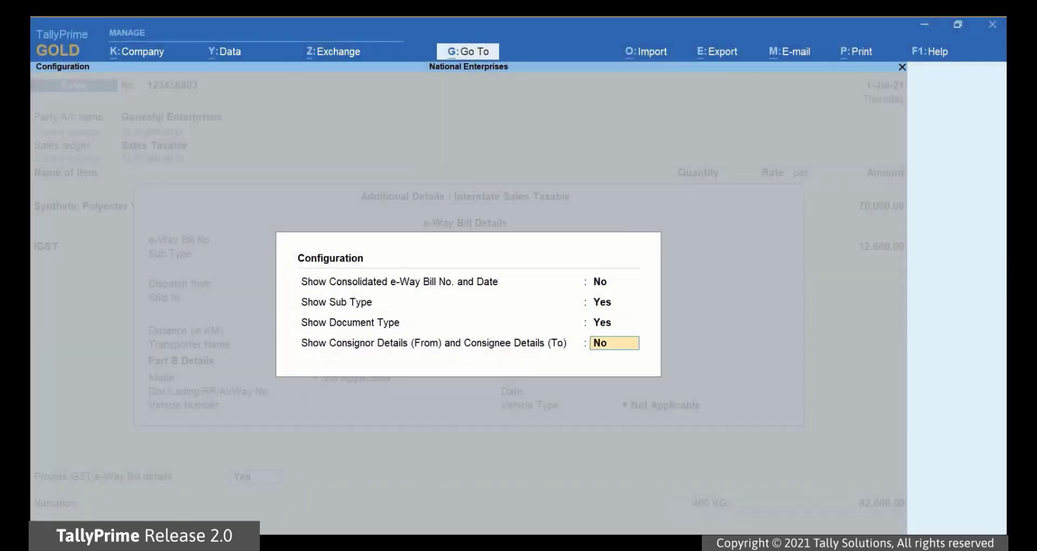
key("Return")
key("Up")
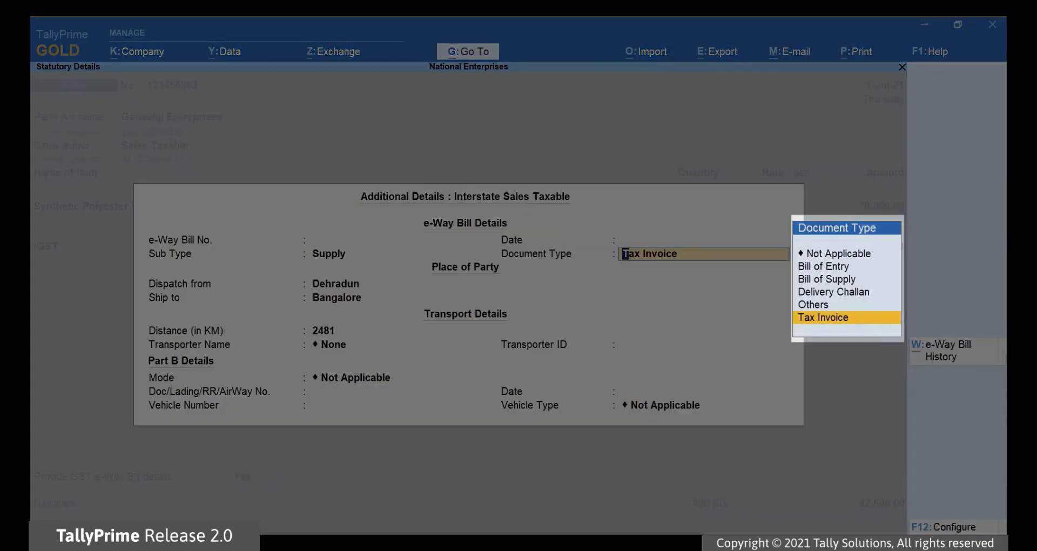
key("Up")
key("Up")
key("Up")
key("Up")
key("Down")
key("Down")
key("Down")
key("Down")
key("Up")
key("Up")
key("Up")
key("Down")
key("Down")
key("Down")
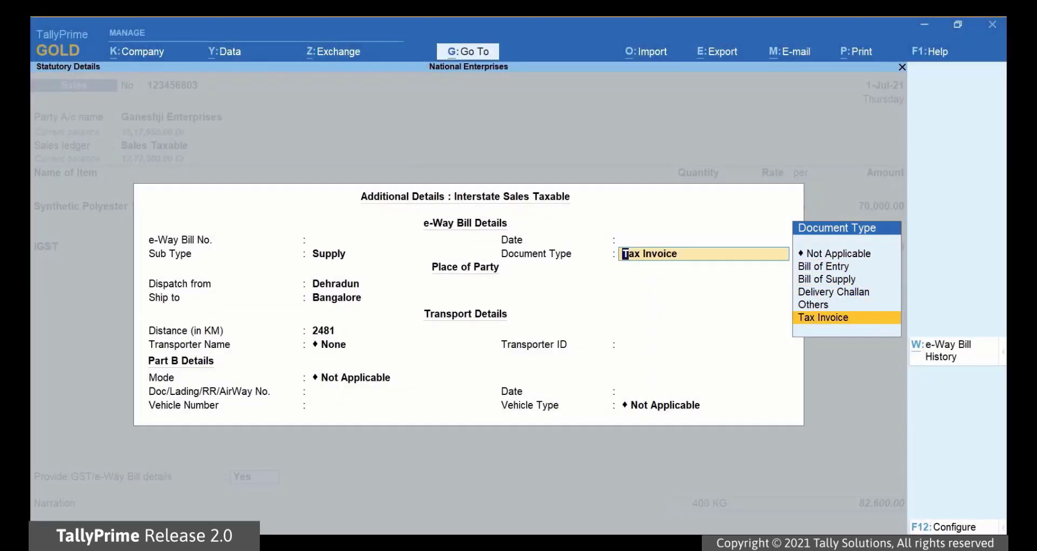
Step: Turn on Show Consignor/Consignee Details in the e-Way Bill configuration
key("F12")
key("Return")
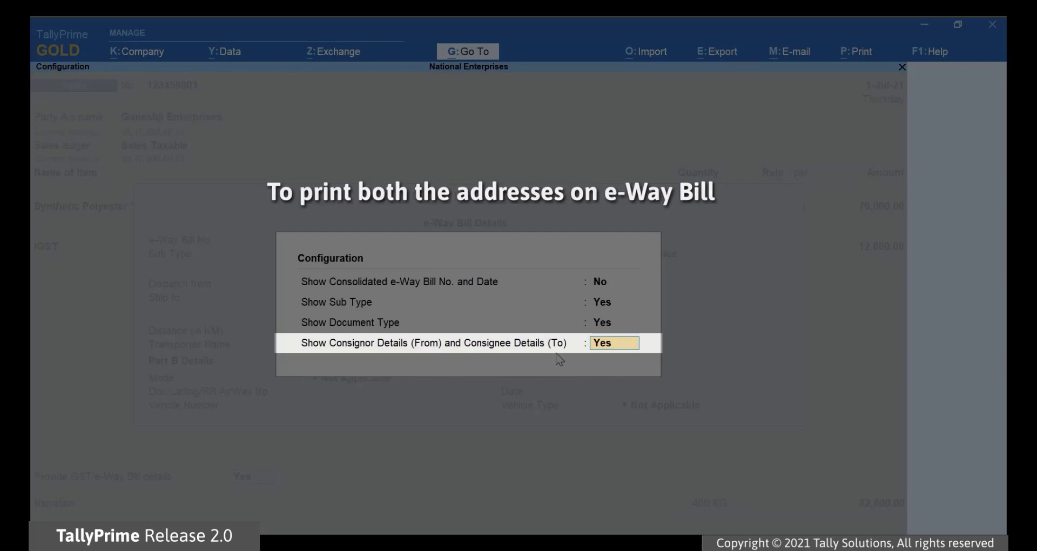
key("Return")
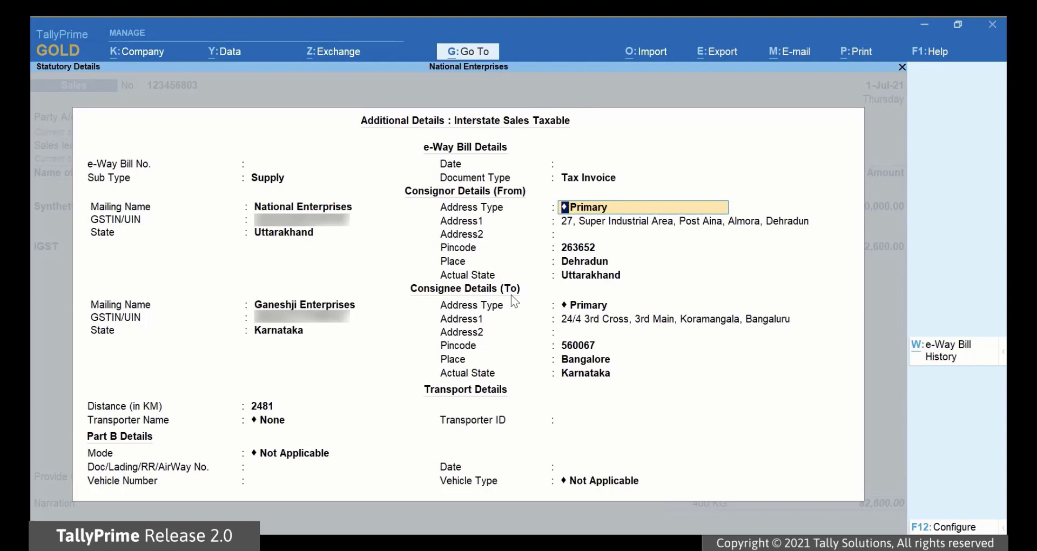
Step: Keep Supply and Tax Invoice, and accept Primary consignor and consignee address types
key("shift+Tab")
key("shift+Tab")
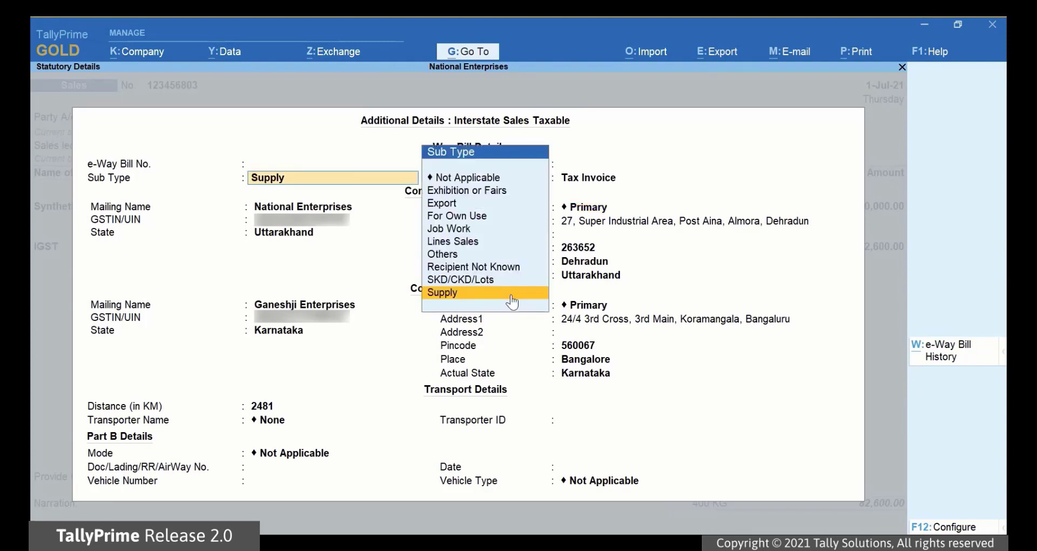
key("Return")
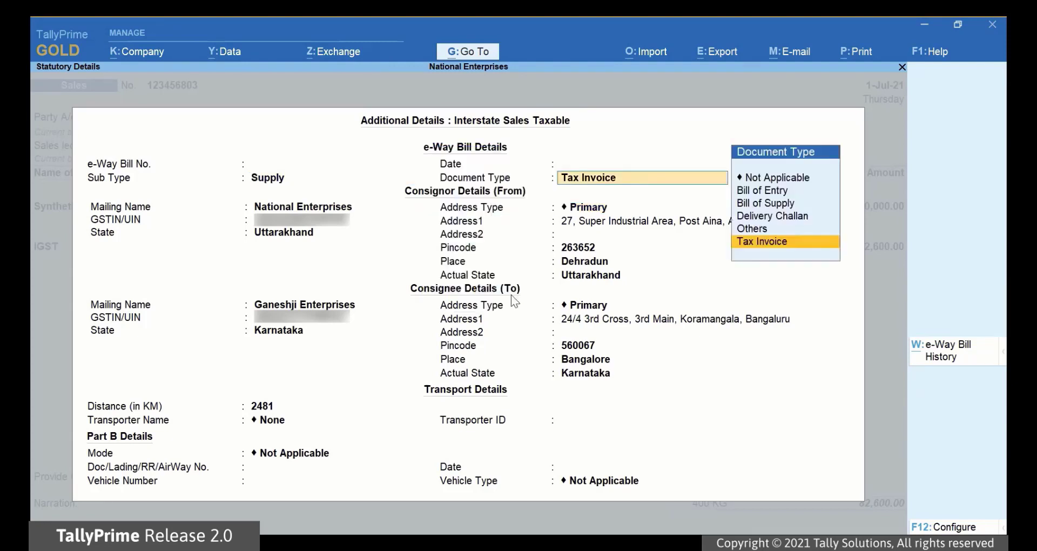
key("Return")
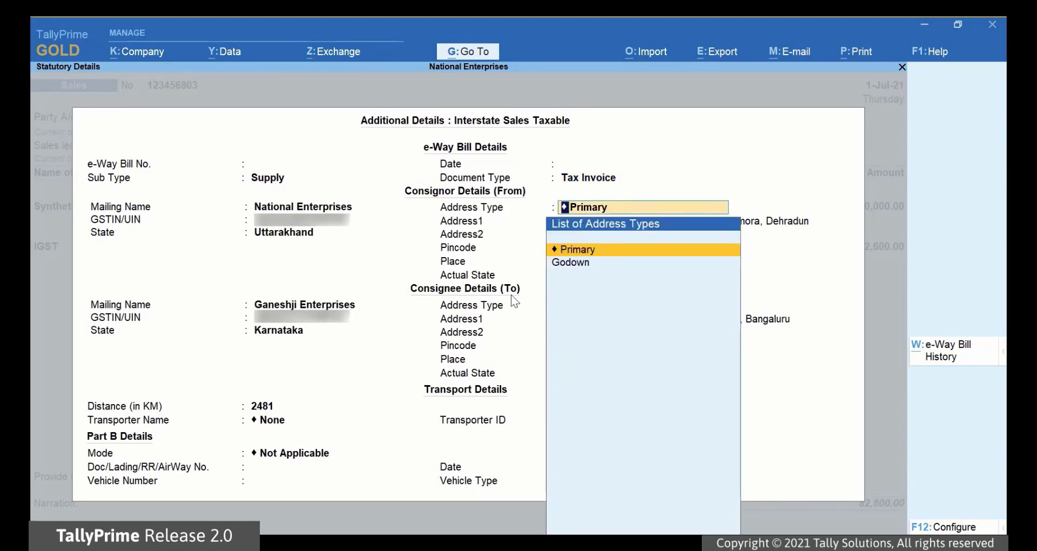
key("Return")
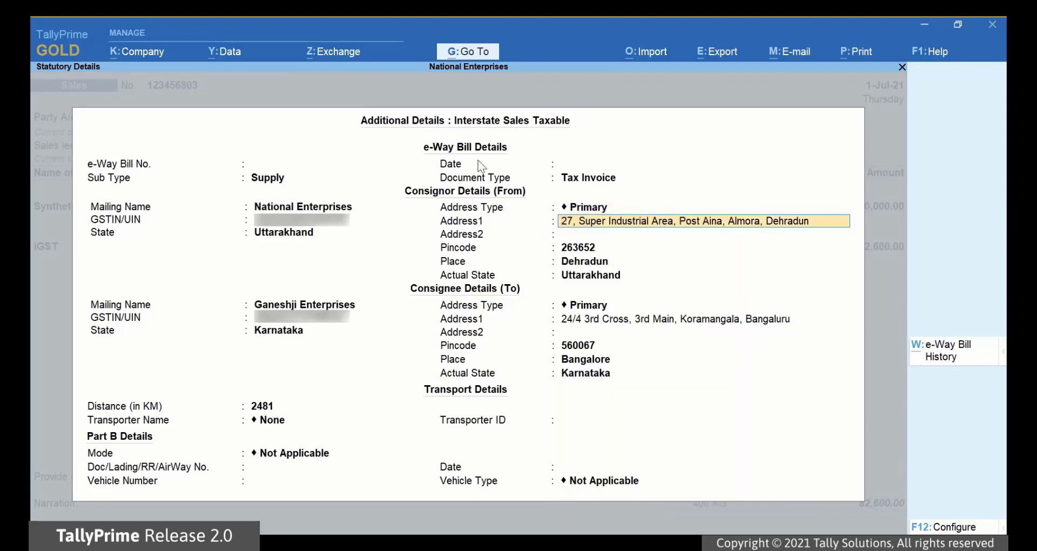
key("Return")
key("Return")
key("Return")
key("Return")
key("Return")
key("Return")
key("Return")
key("Return")
key("Return")
key("Return")
key("Return")
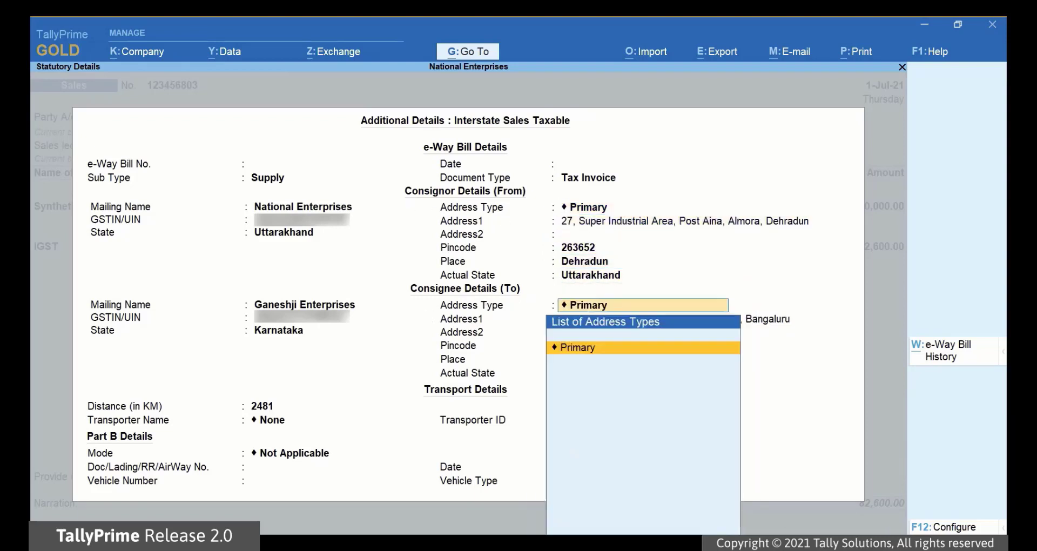
key("Return")
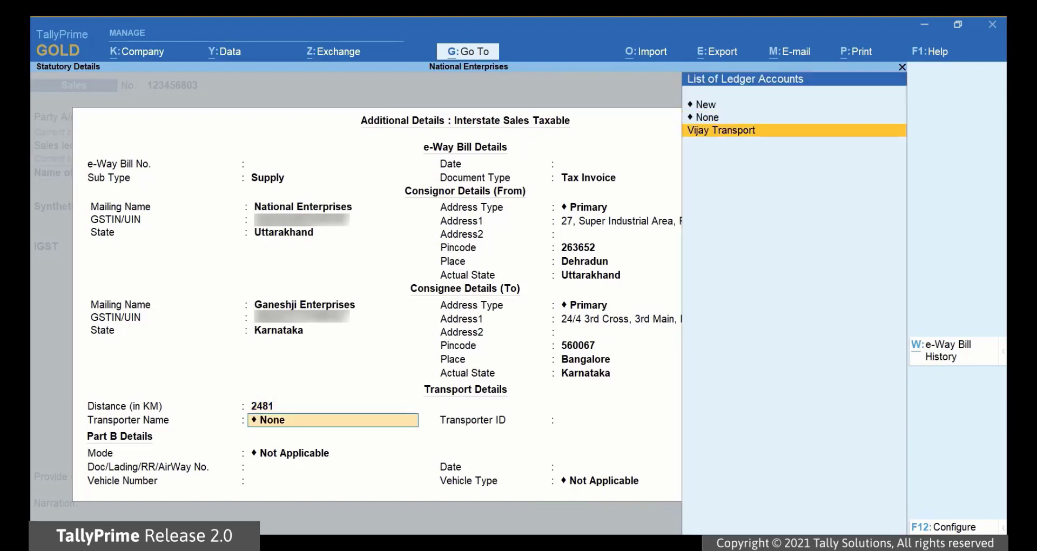
key("Down")
key("Return")
key("Down")
key("Return")
type("KA05")
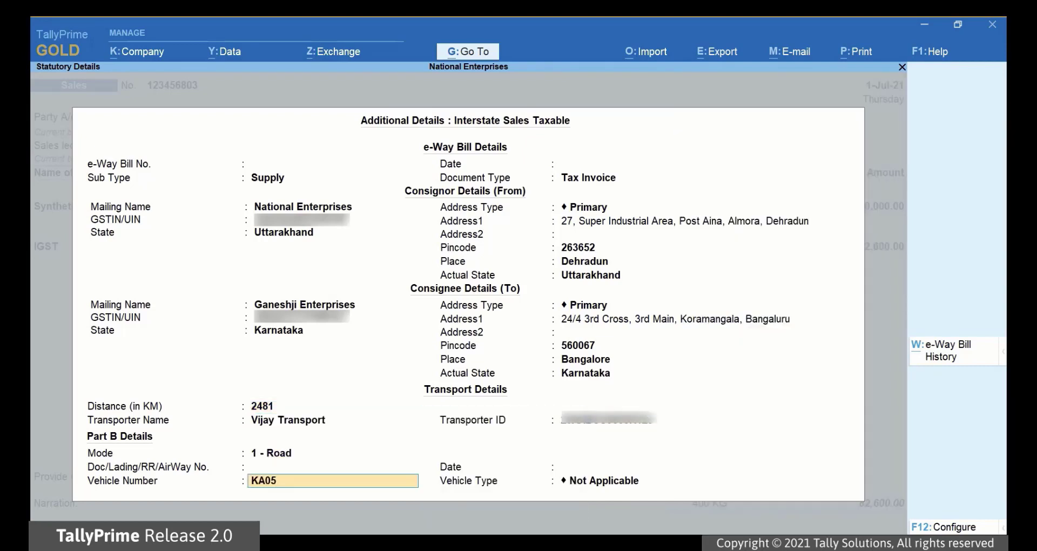
type("N3241")
key("Return")
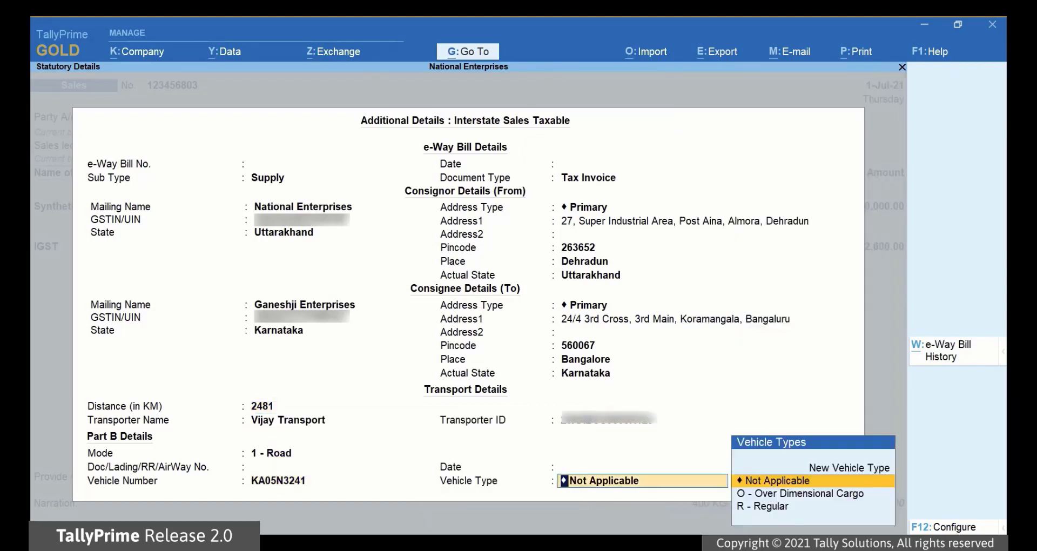
key("Down")
key("Down")
key("Return")
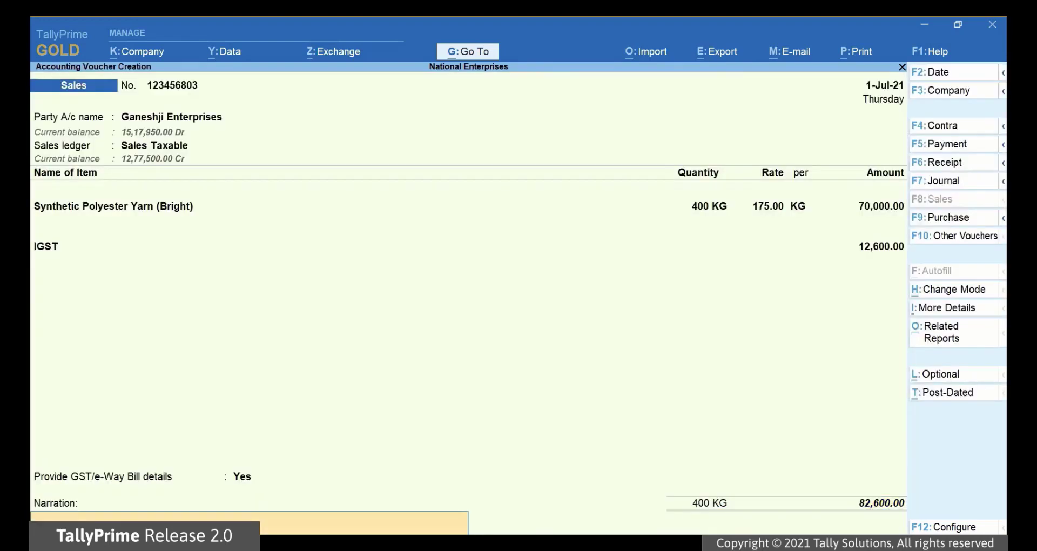
Step: Save the sales invoice and send it for online e-Way Bill generation
key("Return")
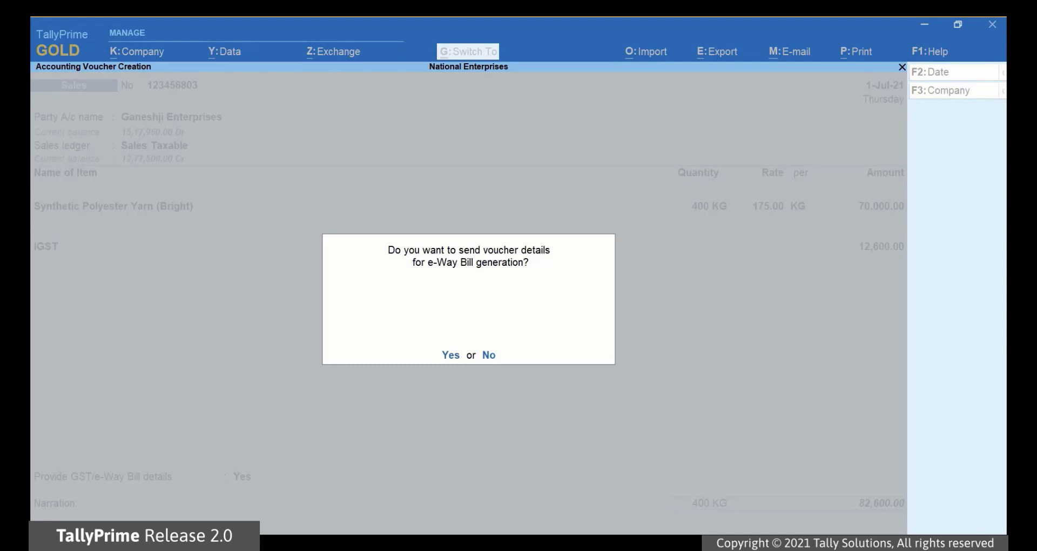
key("Return")
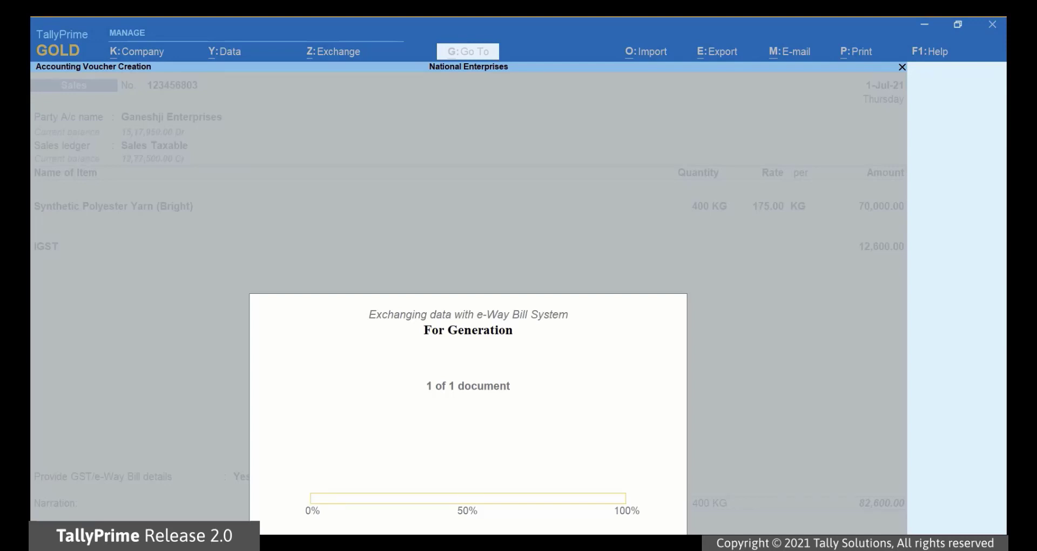
key("Return")
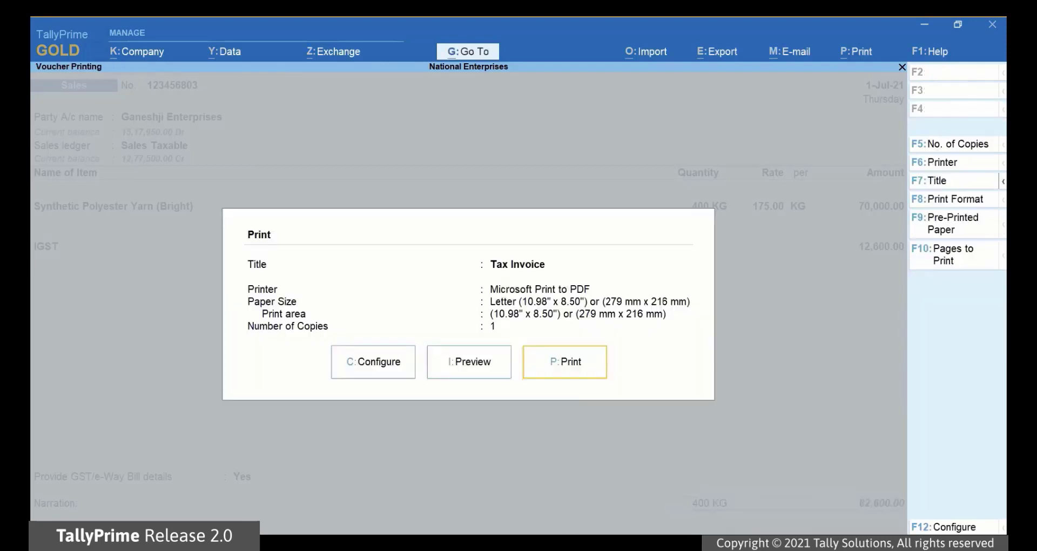
Step: Preview the print, move to the e-Way Bill page and zoom in
left_click(468, 363)
left_click(308, 516)
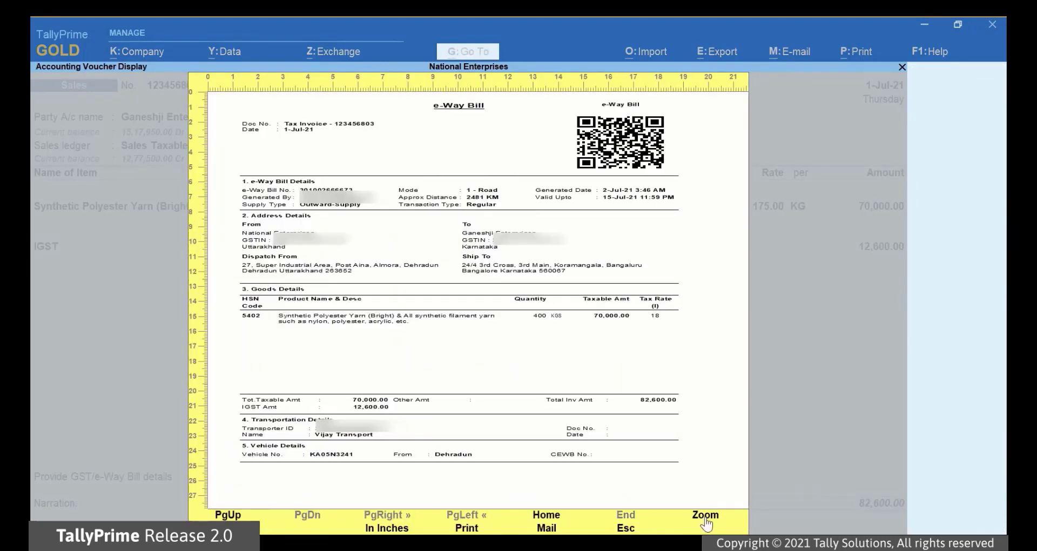
left_click(706, 516)
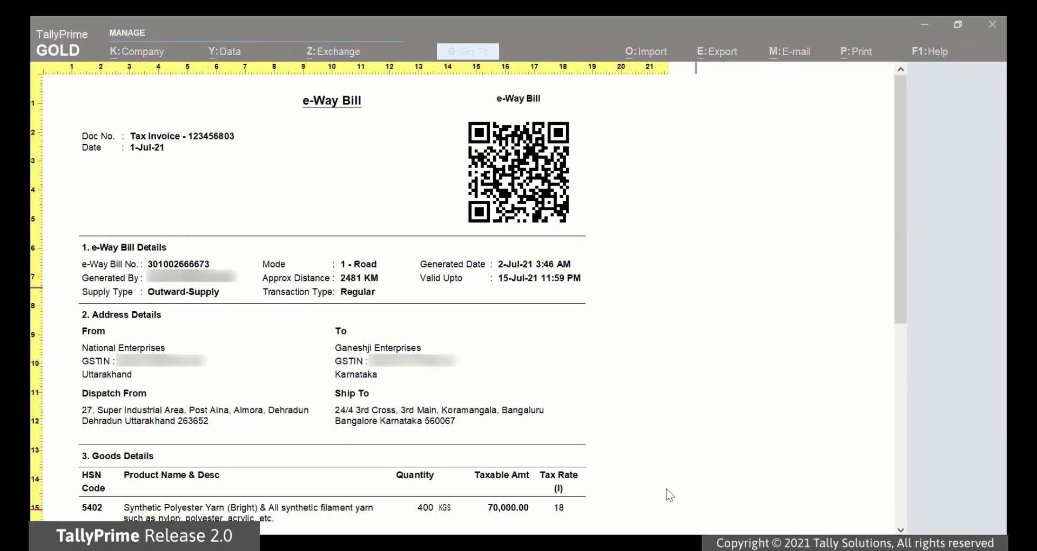